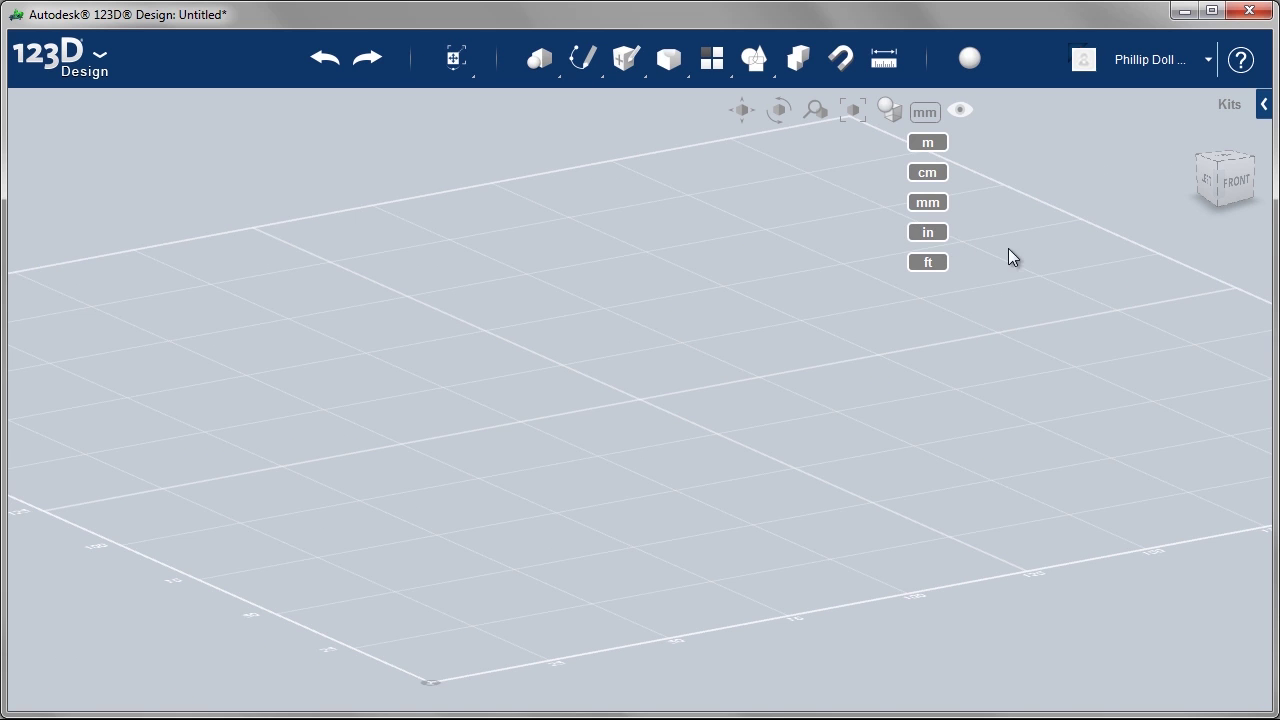
# - Orbit the view around the empty grid
pyautogui.moveTo(1034, 271); pyautogui.dragTo(1000, 297, button='right')
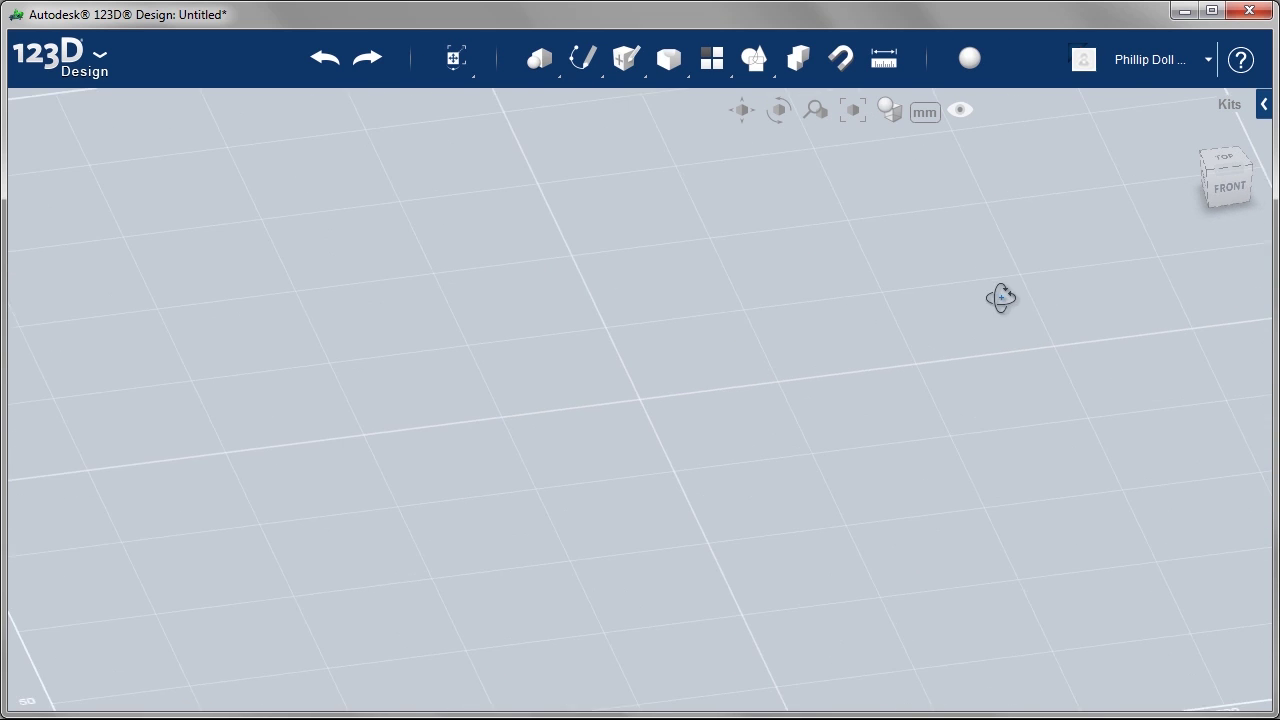
# - From the top view, start a polyline on the grid and draw the 10 mm vertical side
pyautogui.click(1222, 158)
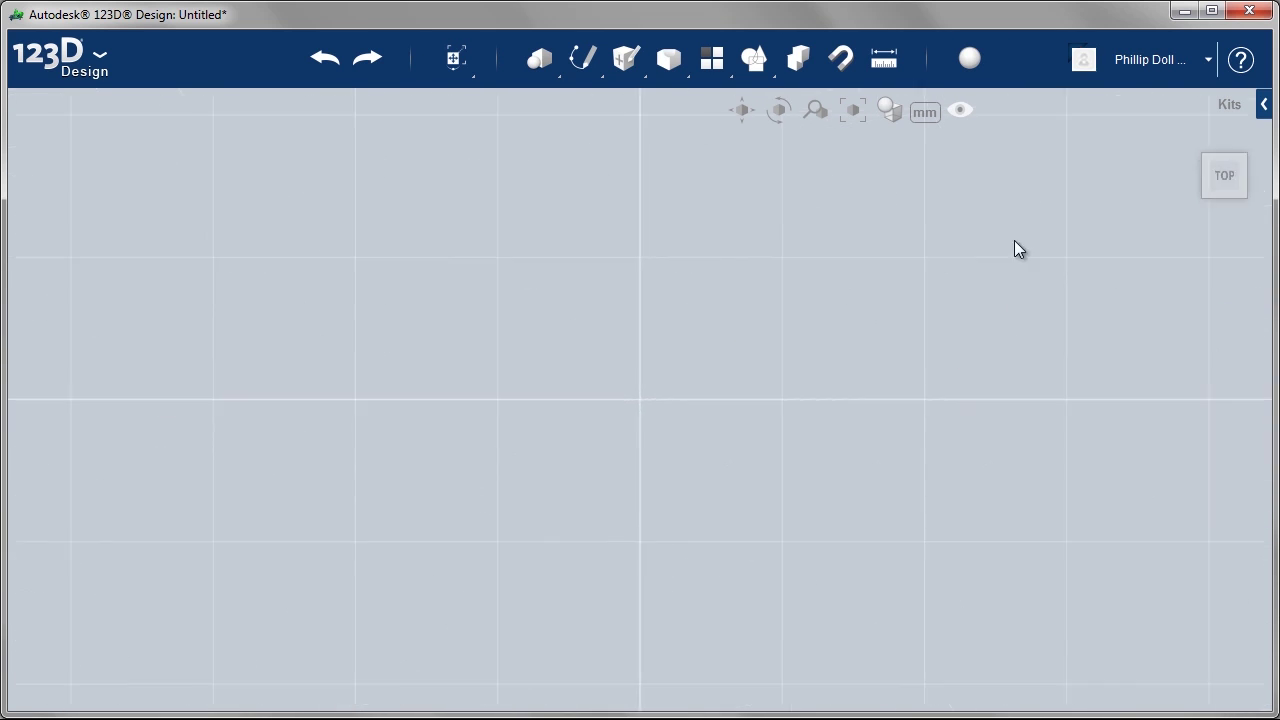
pyautogui.moveTo(583, 58)
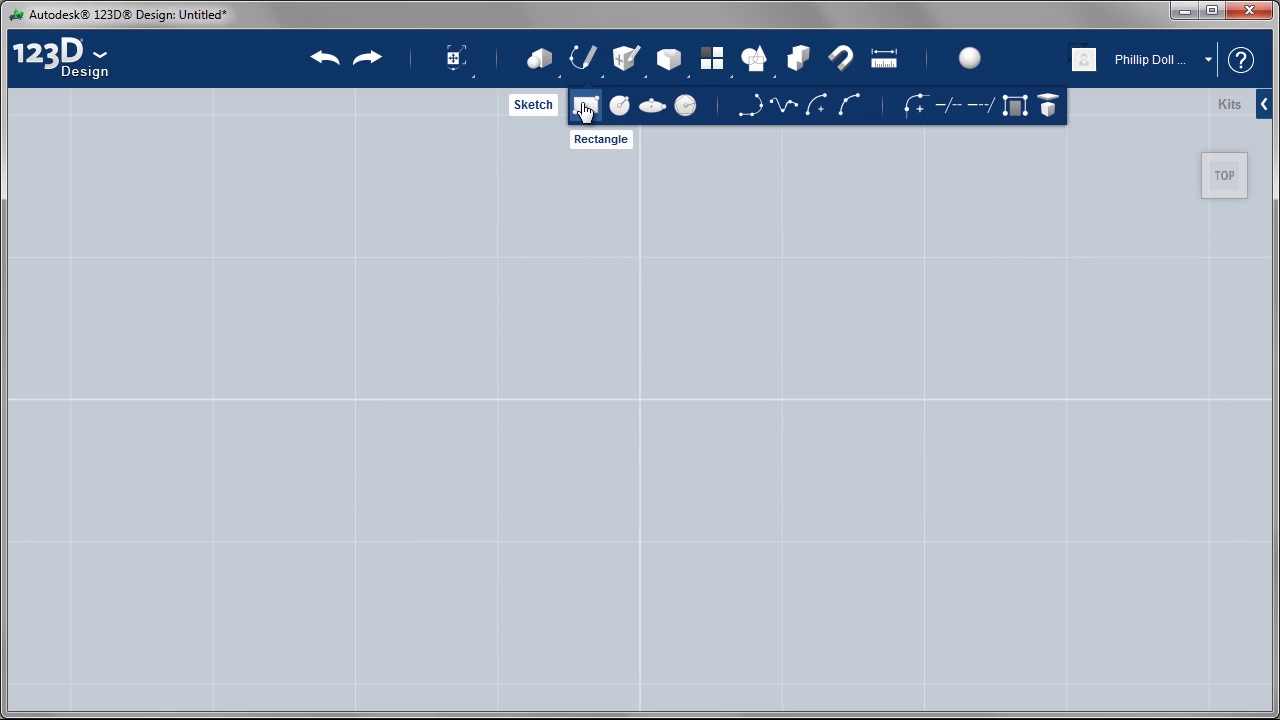
pyautogui.click(755, 115)
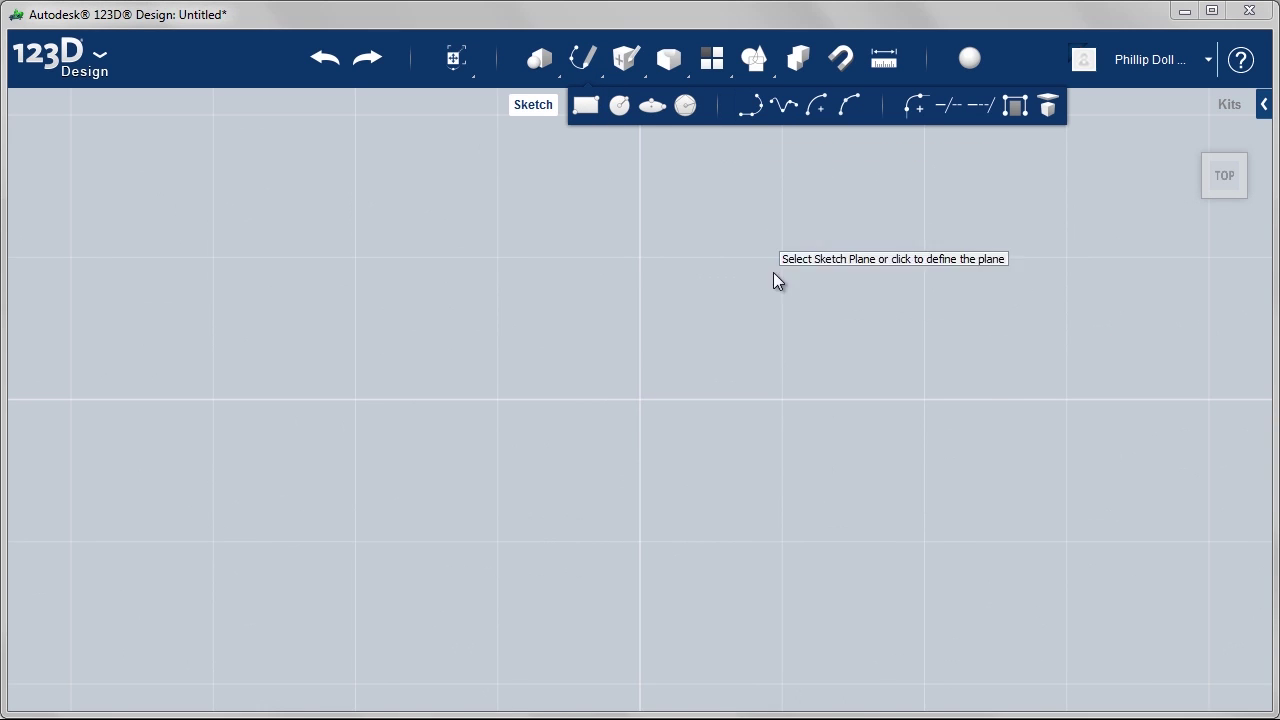
pyautogui.moveTo(780, 363); pyautogui.dragTo(686, 357, button='middle')
pyautogui.scroll(3, 588, 375)
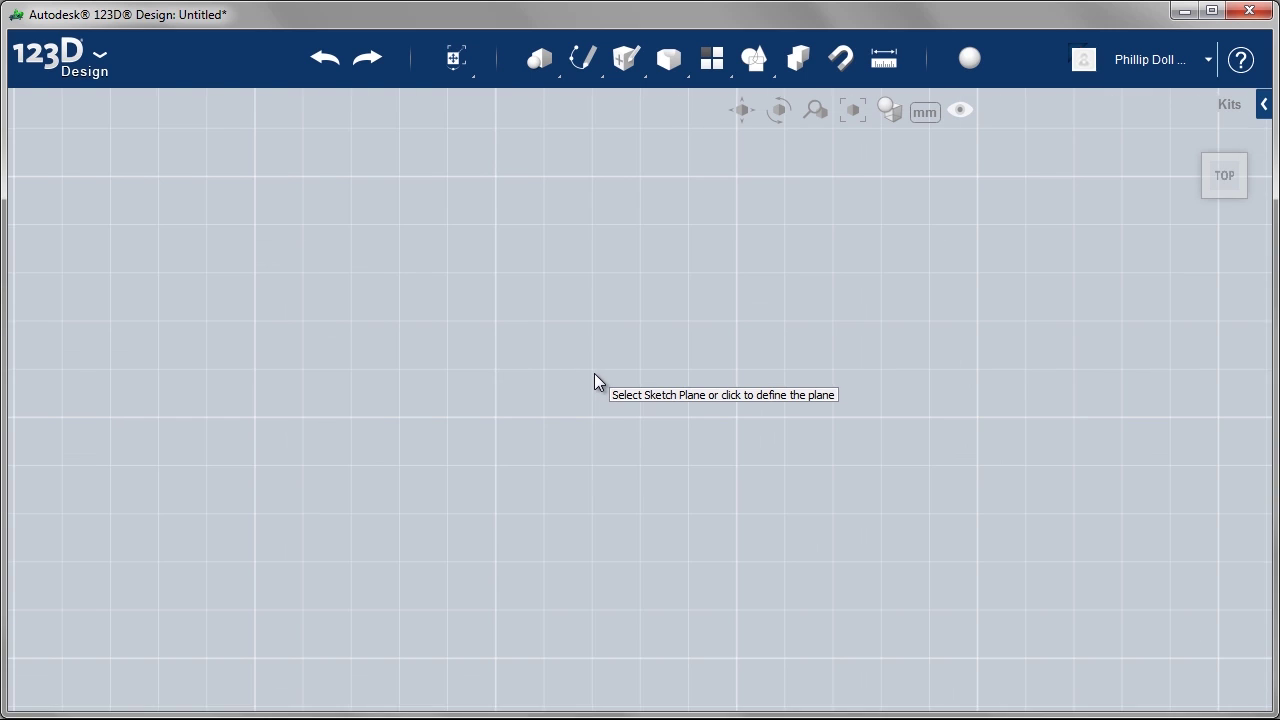
pyautogui.moveTo(596, 375); pyautogui.dragTo(596, 417, button='middle')
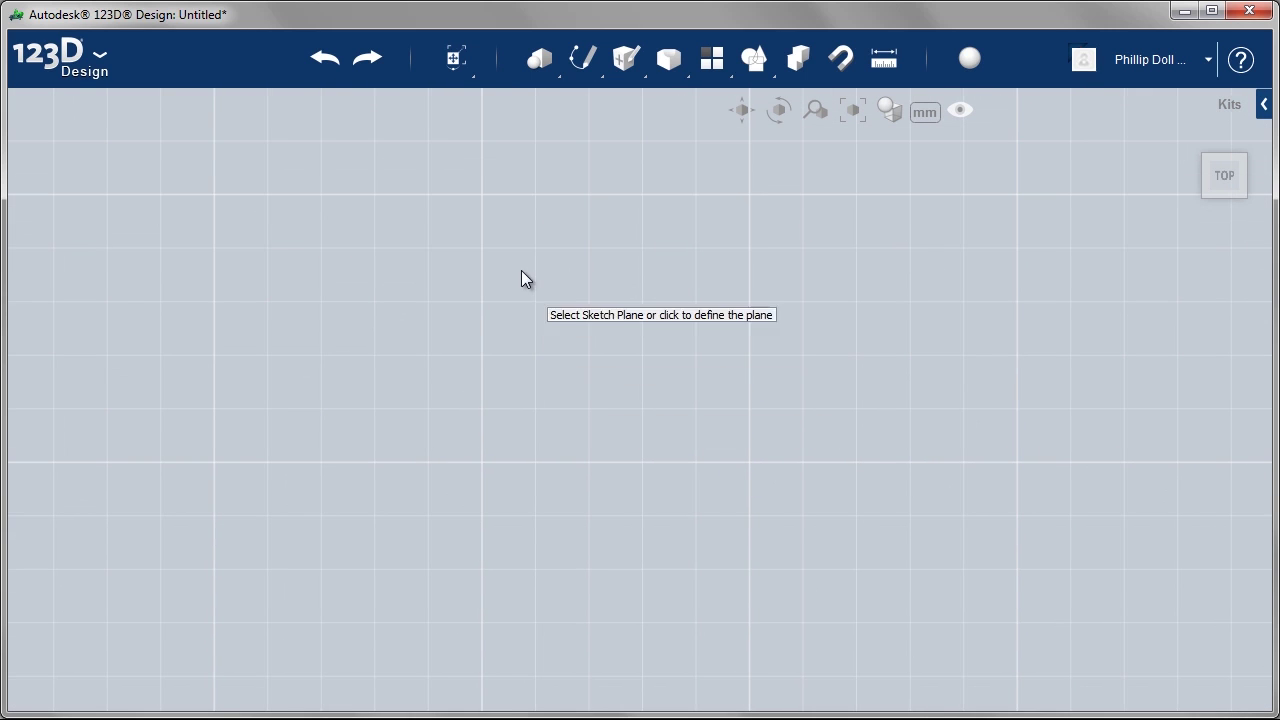
pyautogui.click(494, 215)
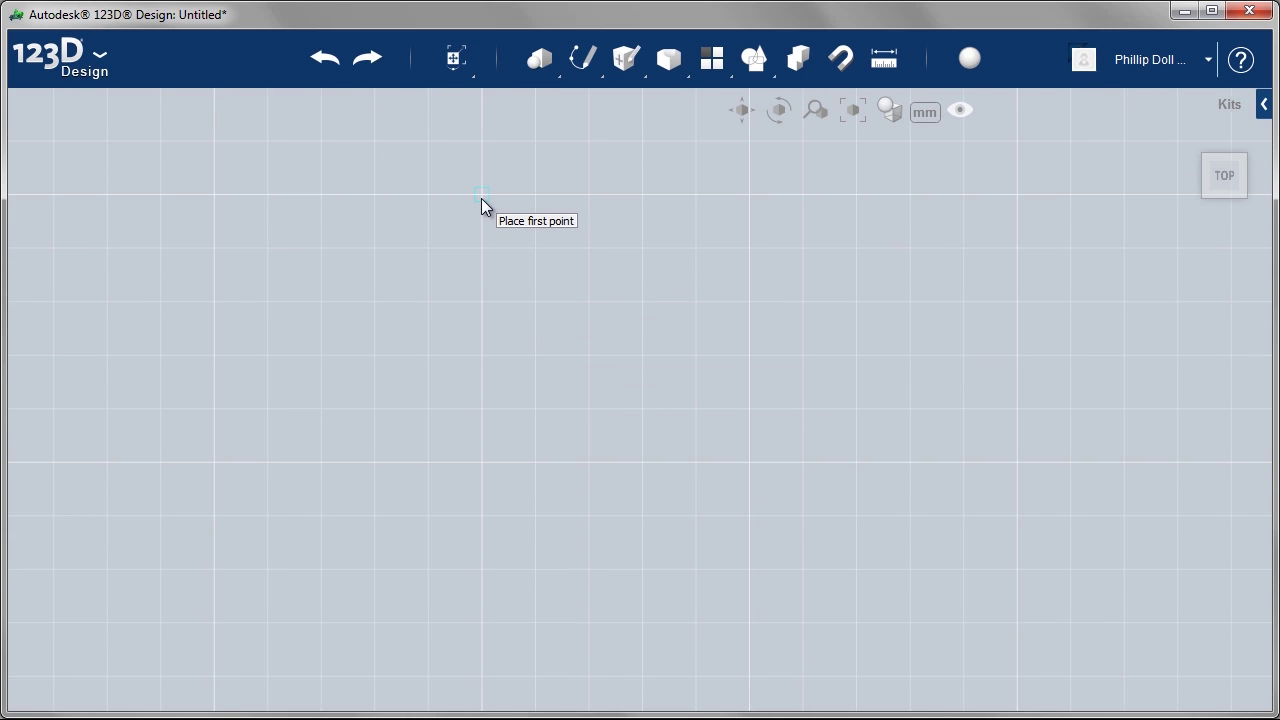
pyautogui.click(481, 198)
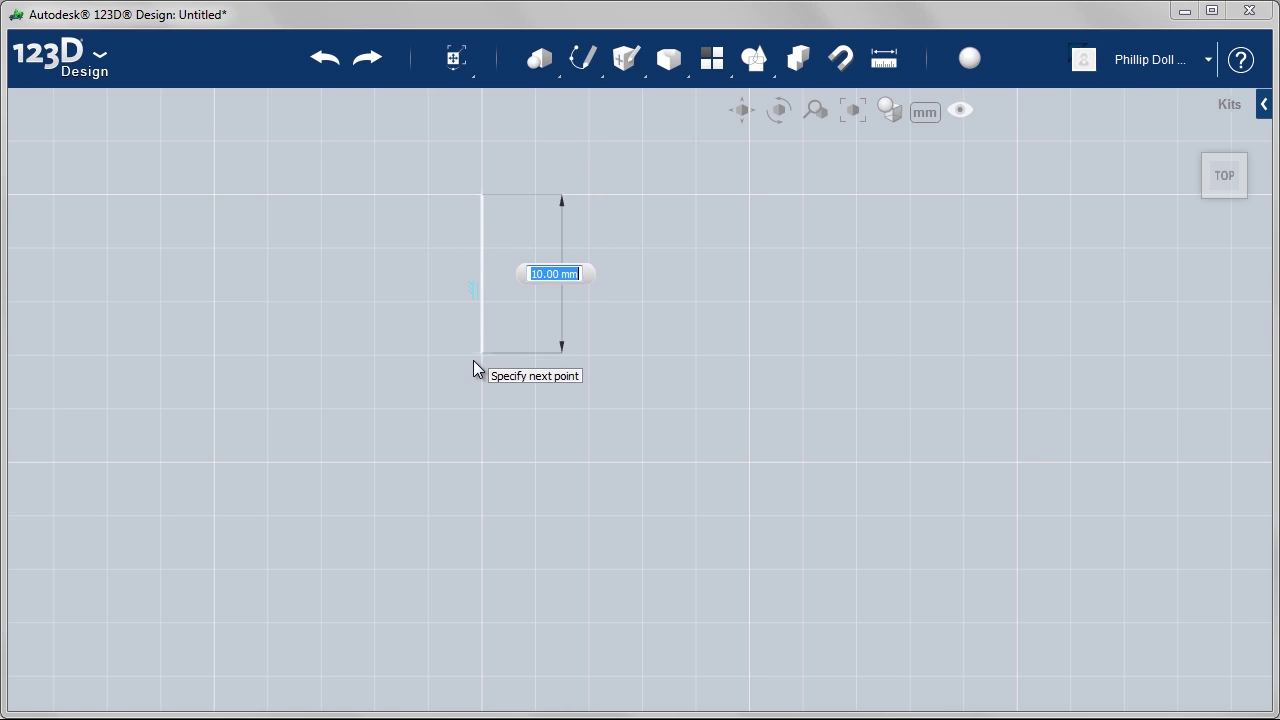
pyautogui.click(478, 306)
# - Add the 11 mm base and the slanted side, closing the trapezoid at its start point
pyautogui.scroll(2, 493, 293)
pyautogui.scroll(1, 503, 299)
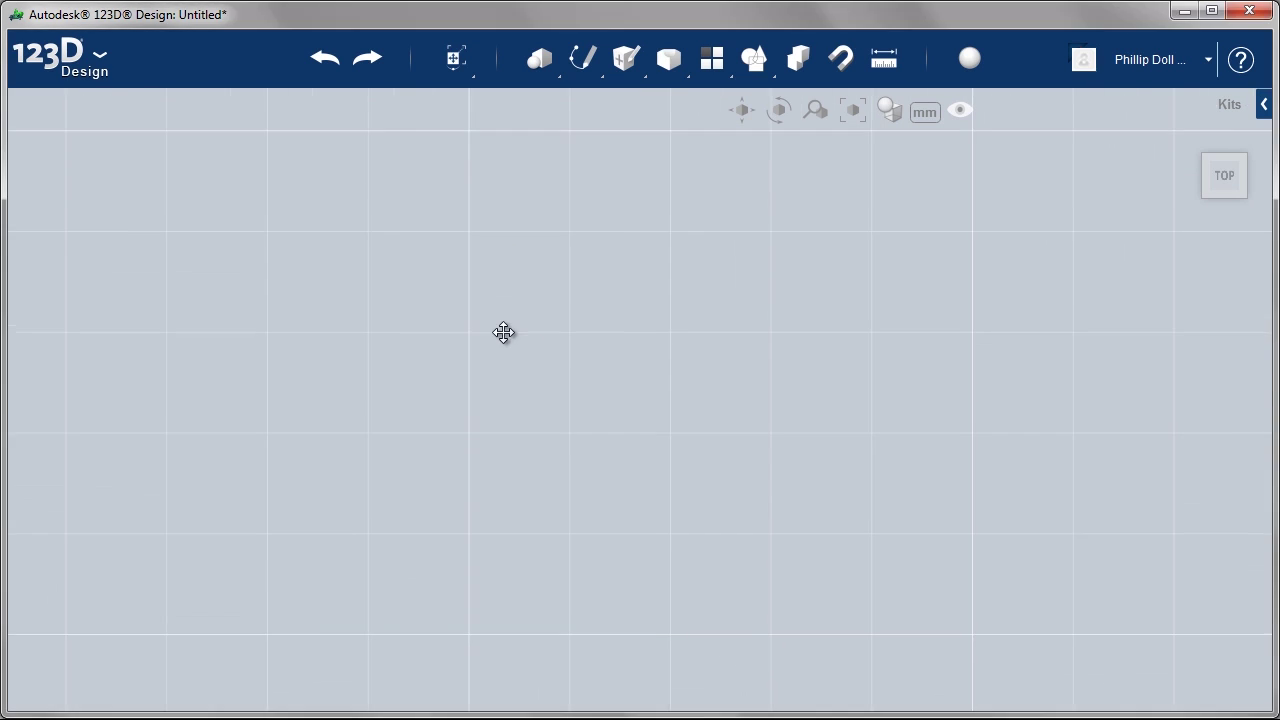
pyautogui.moveTo(503, 299); pyautogui.dragTo(469, 469, button='middle')
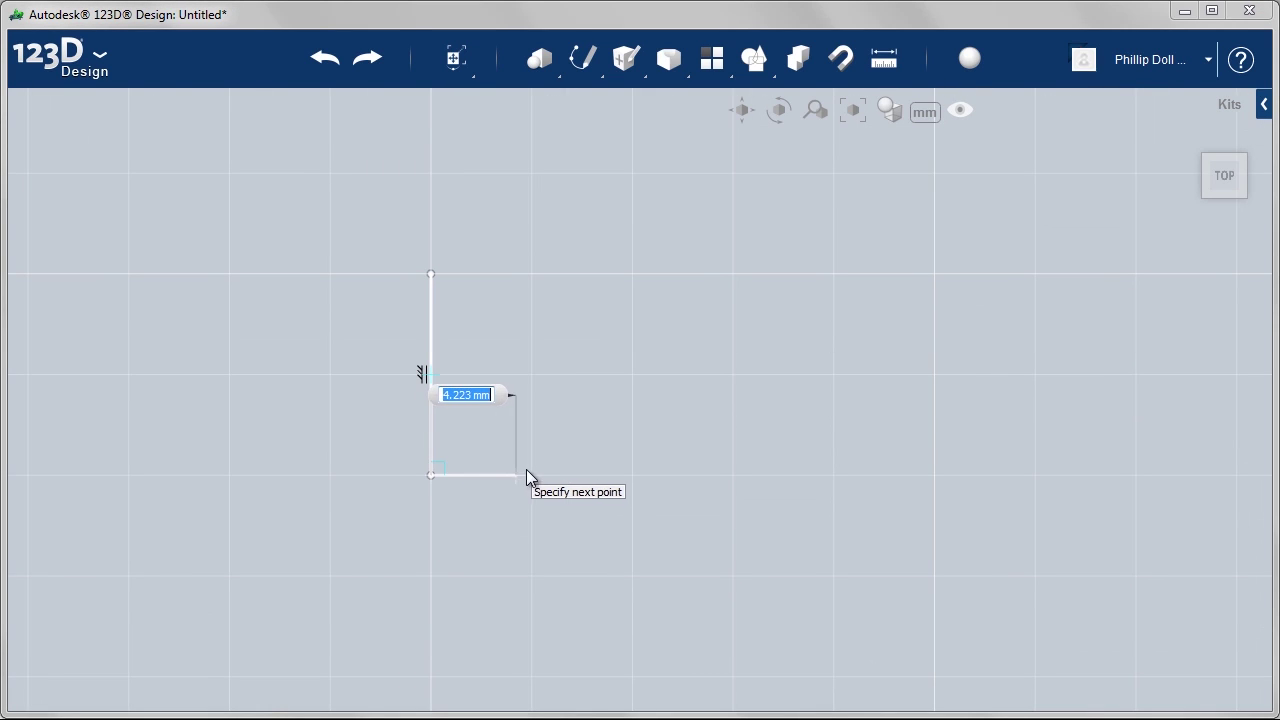
pyautogui.write('11')
pyautogui.press('Return')
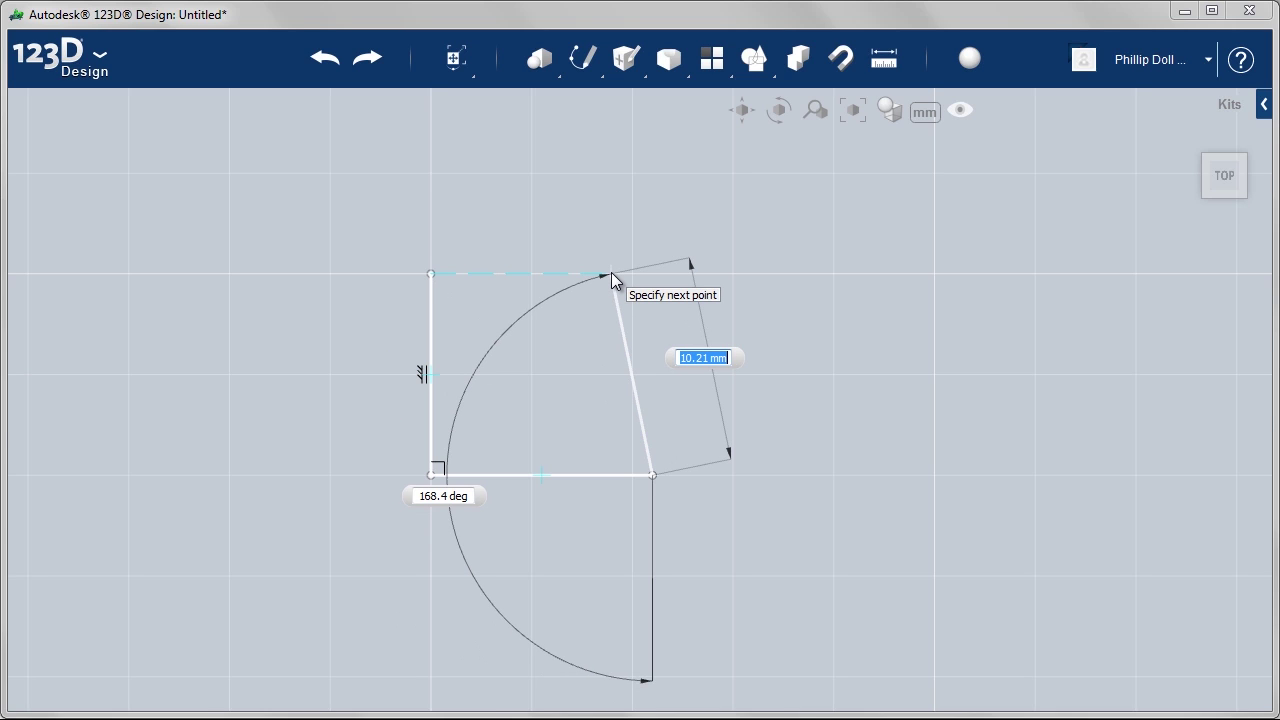
pyautogui.click(611, 272)
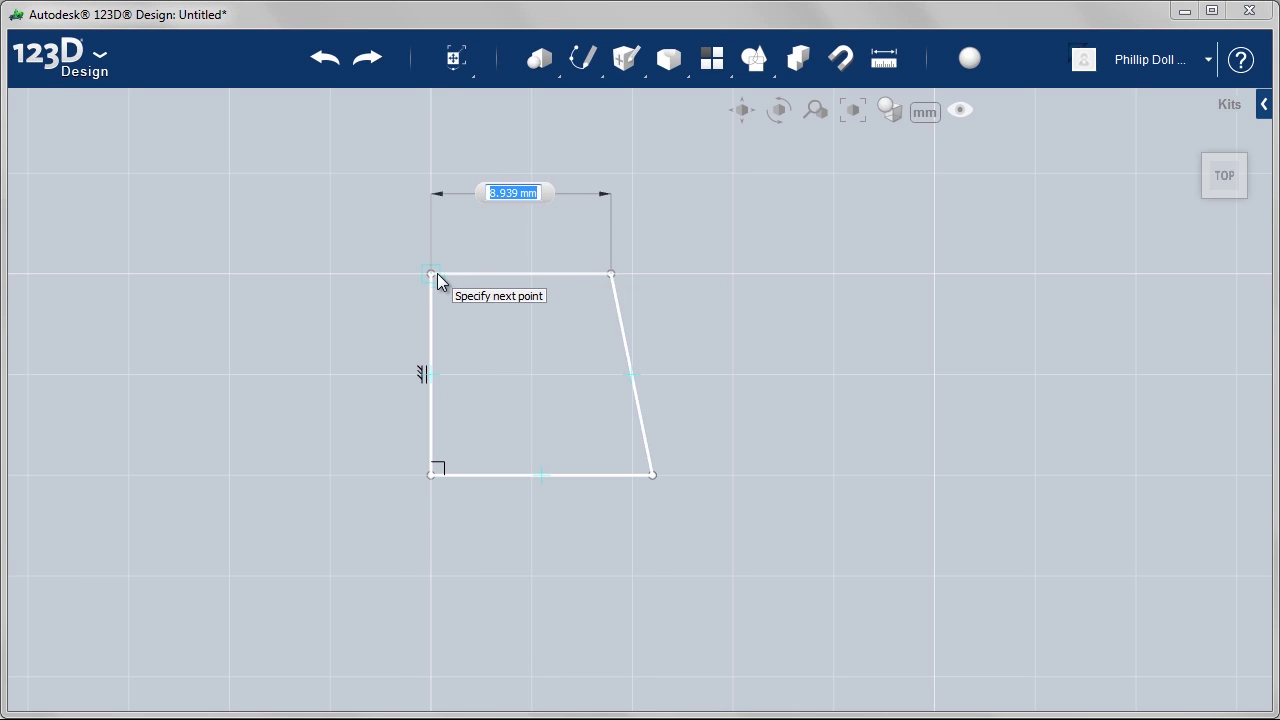
pyautogui.click(431, 274)
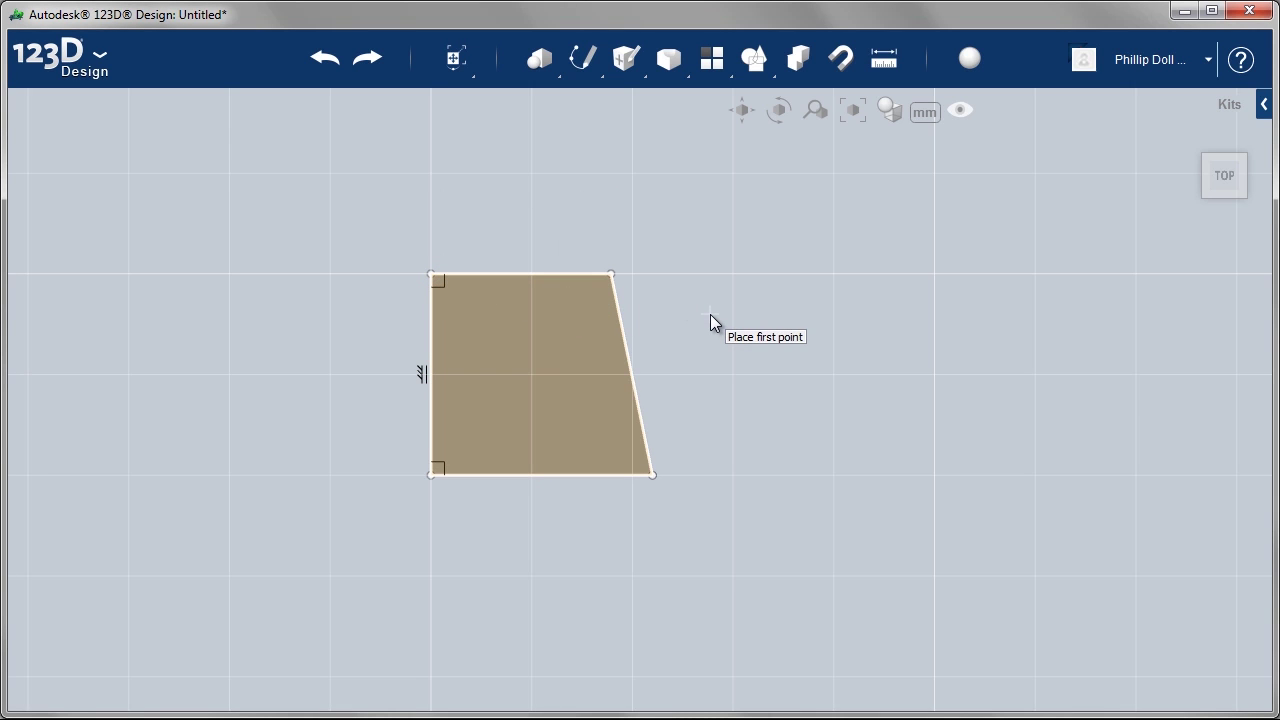
# - Revolve the trapezoid profile 360 degrees about its lower-left edge into a solid
pyautogui.press('Escape')
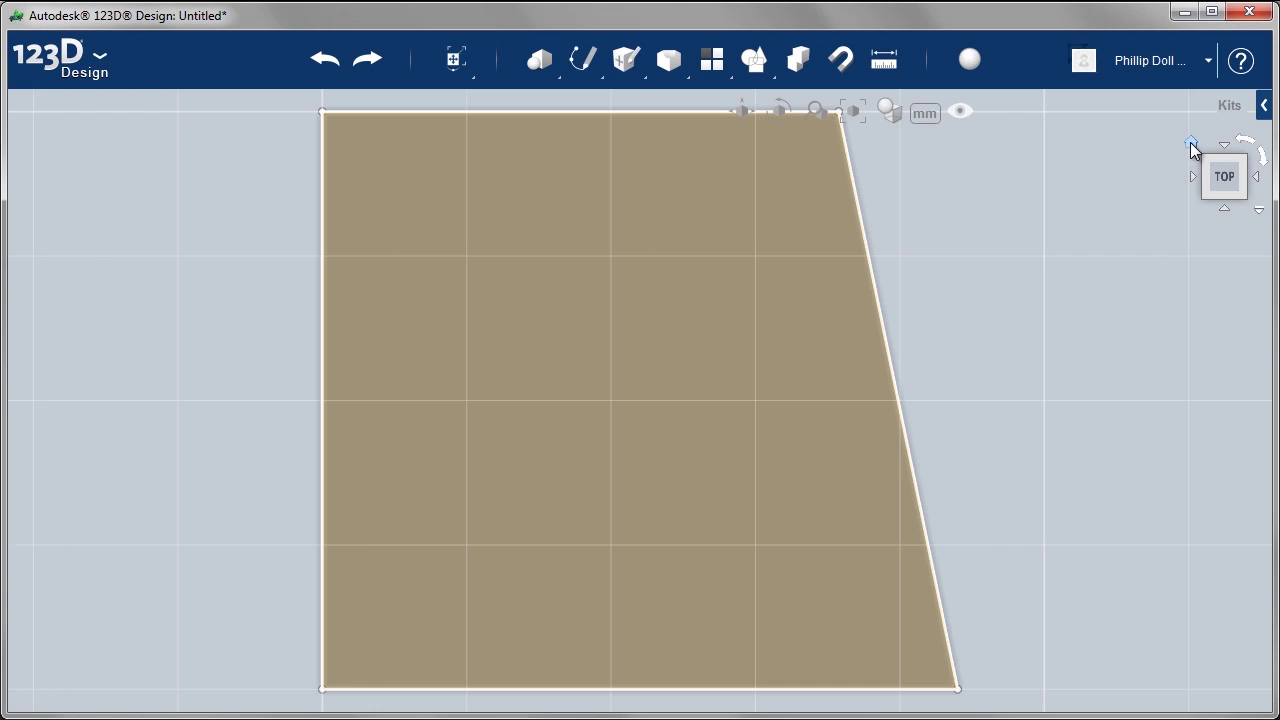
pyautogui.click(1190, 145)
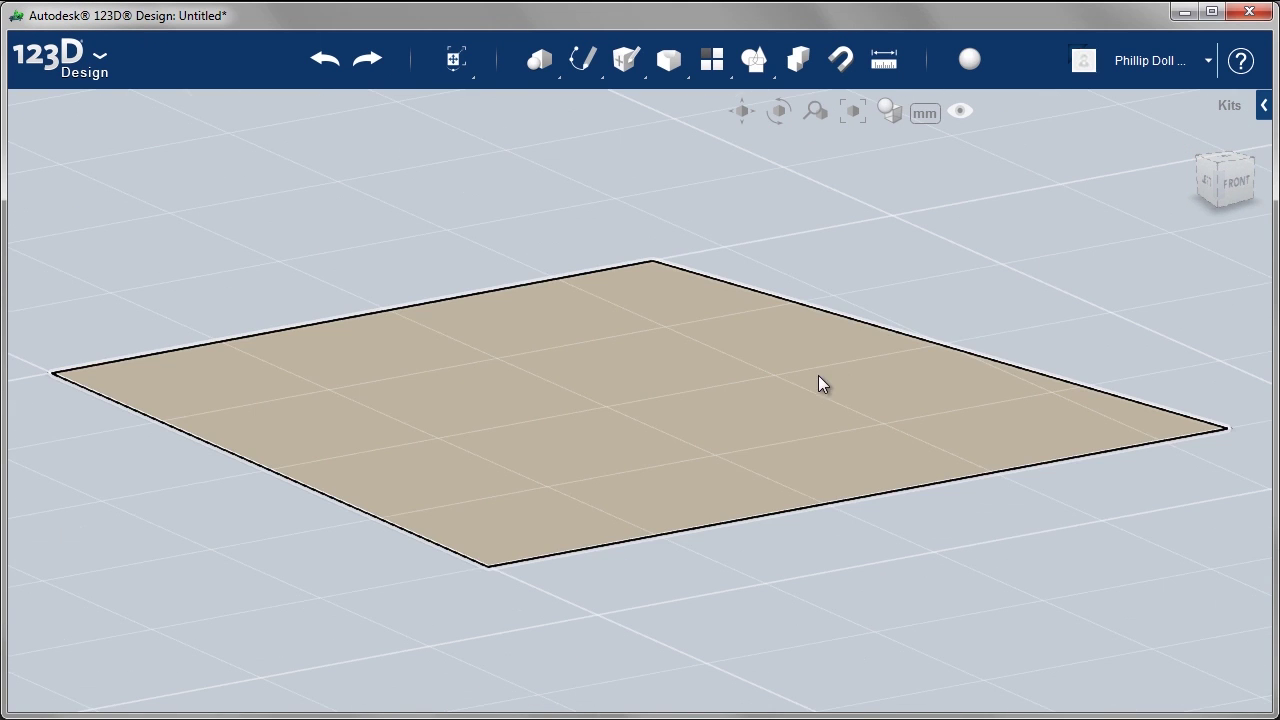
pyautogui.click(796, 384)
pyautogui.moveTo(832, 470)
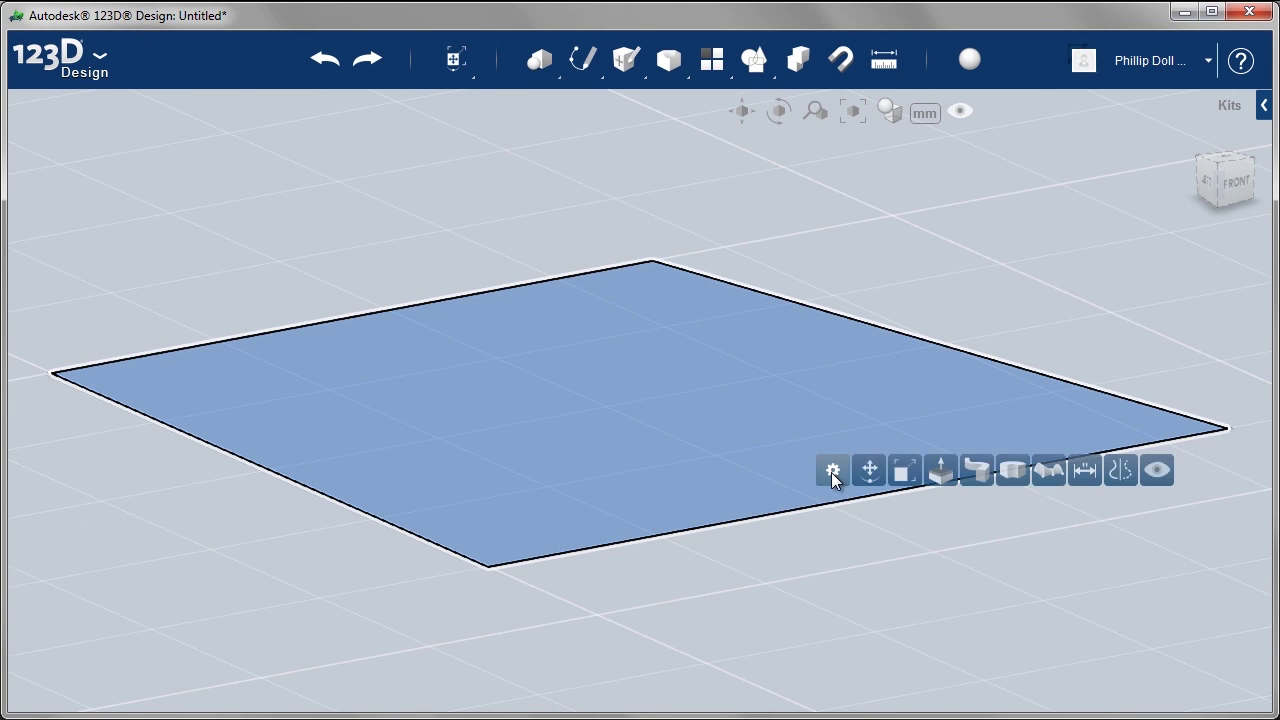
pyautogui.click(1012, 470)
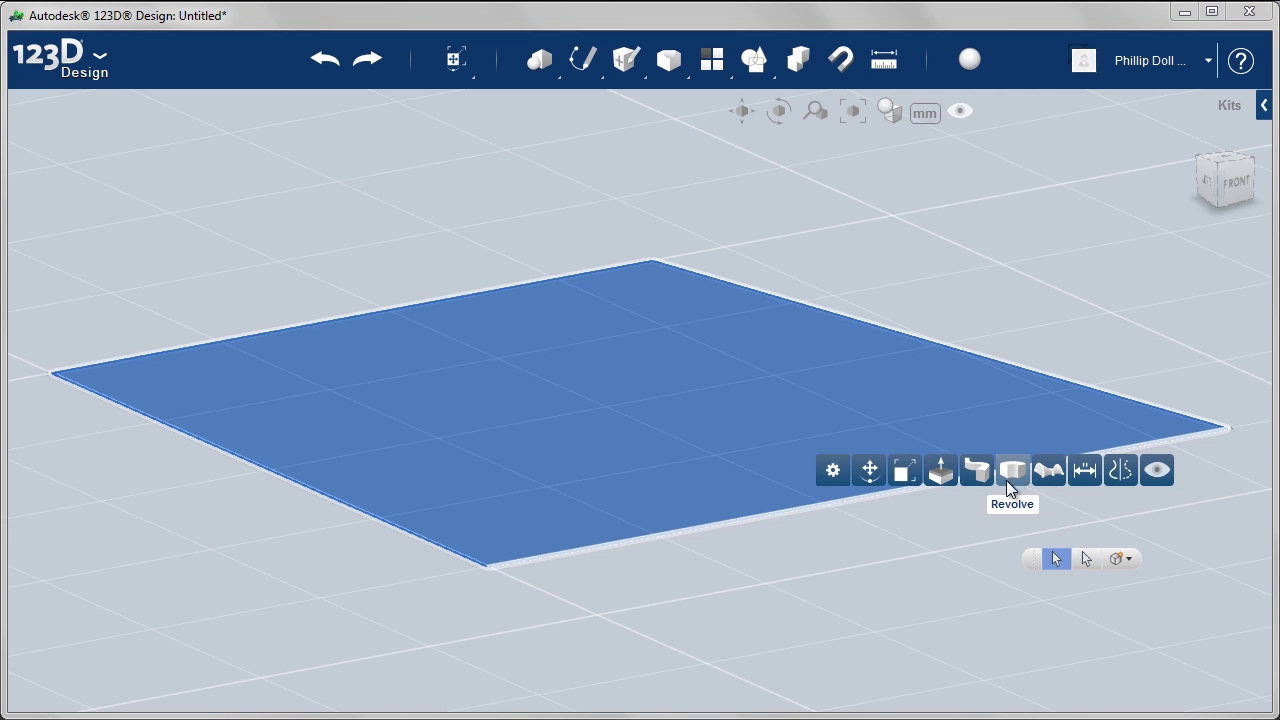
pyautogui.click(1012, 472)
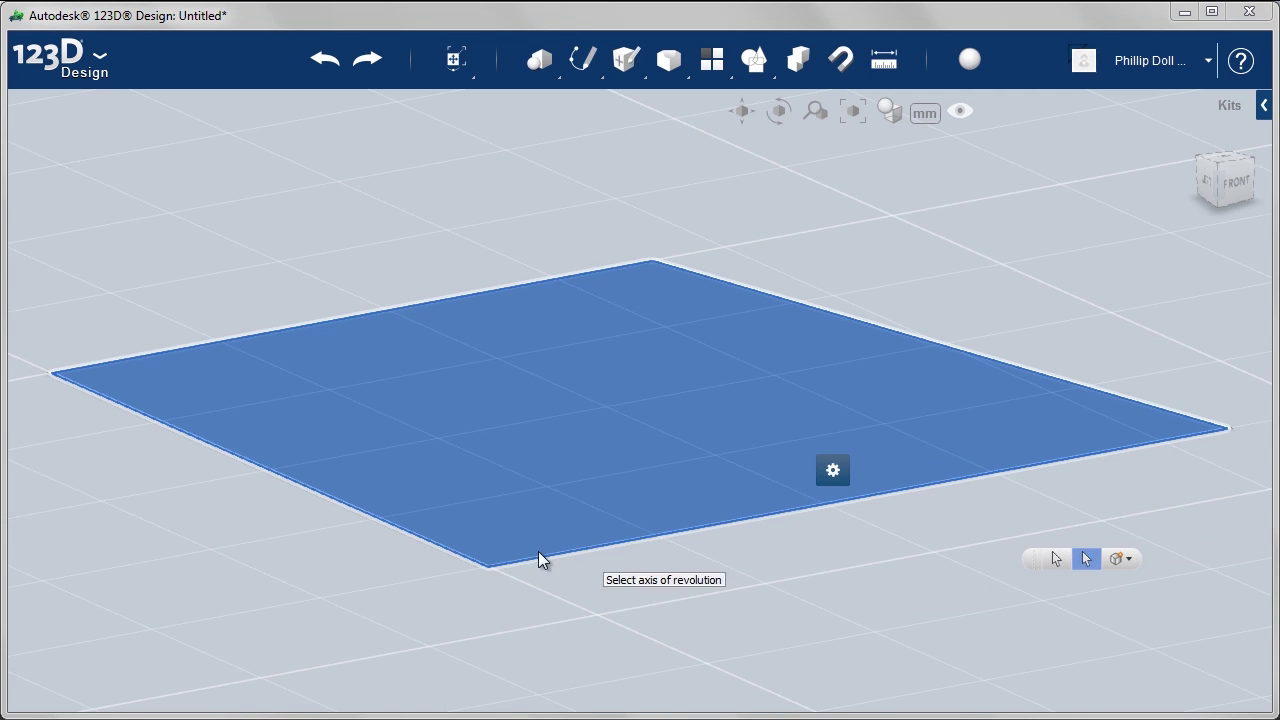
pyautogui.click(409, 537)
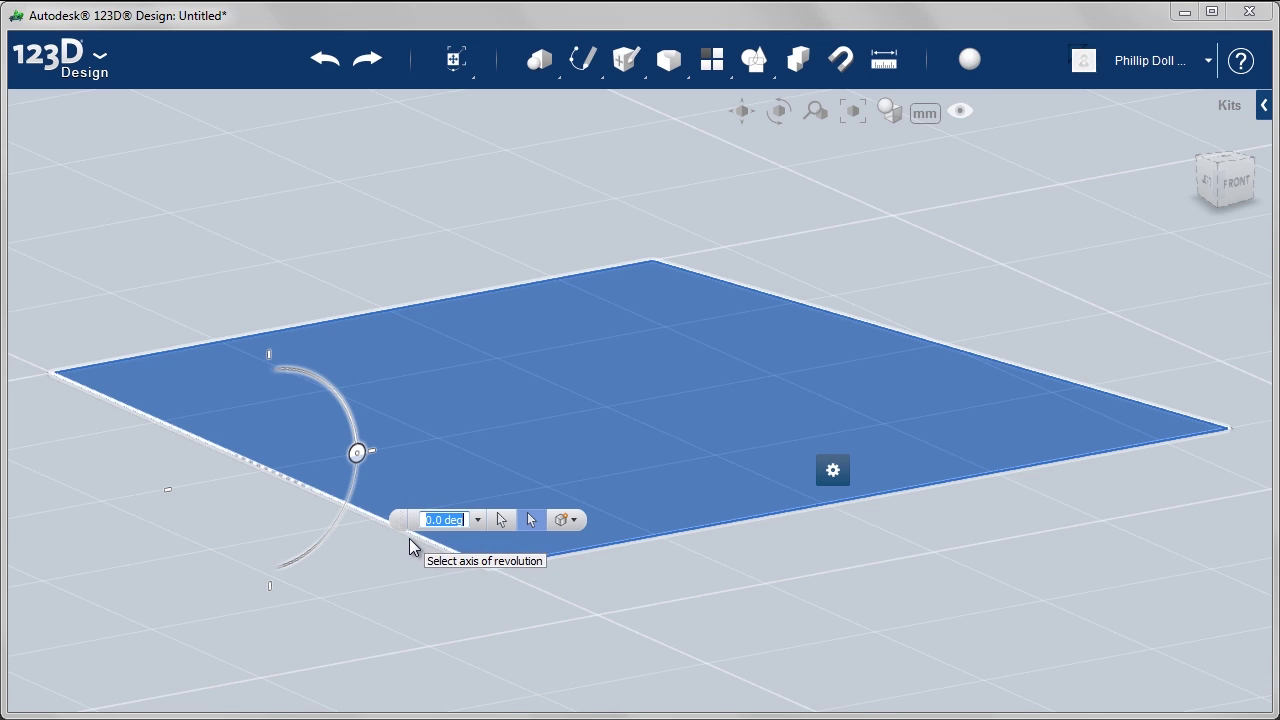
pyautogui.click(479, 520)
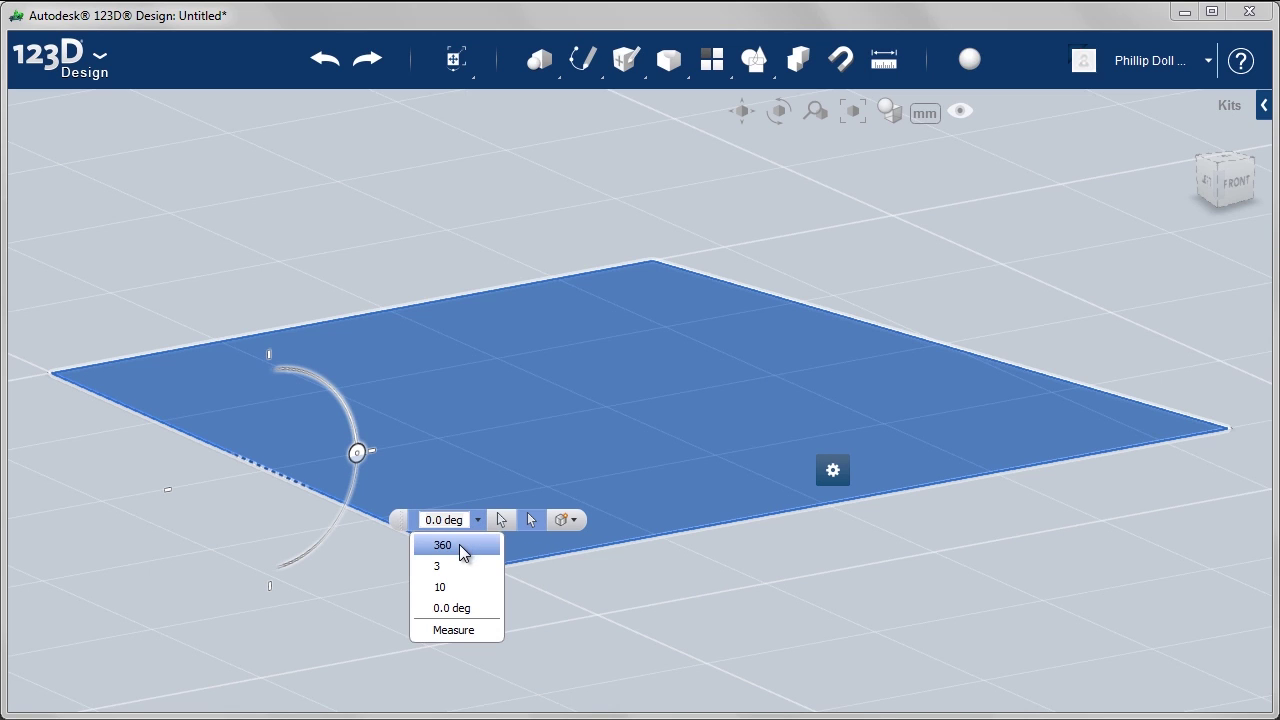
pyautogui.click(462, 546)
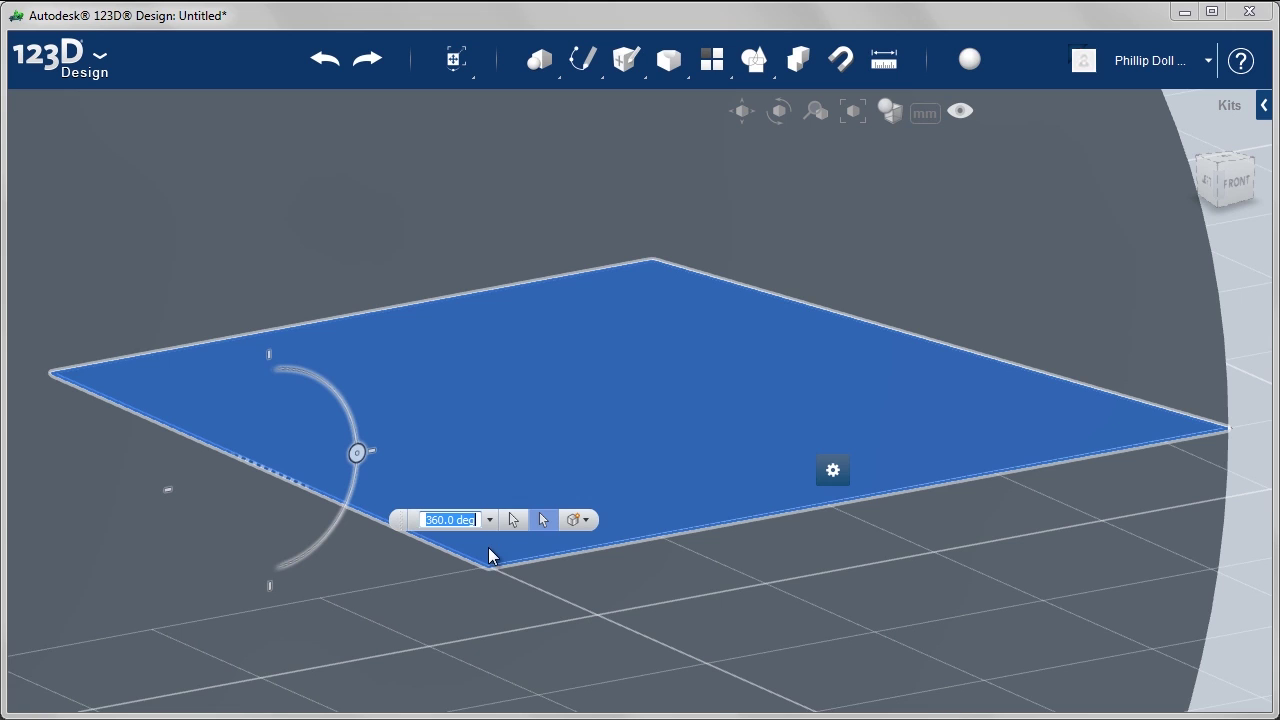
pyautogui.press('Return')
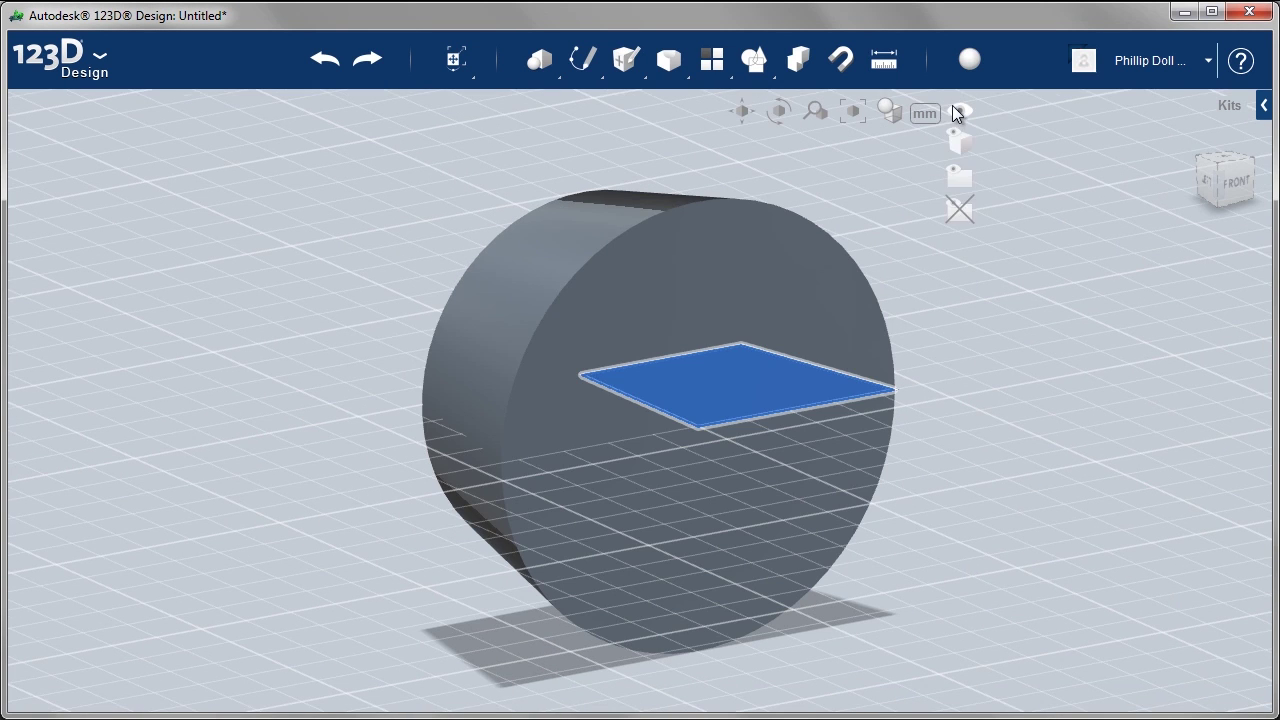
# - Hide the sketch and orbit to inspect the revolved truncated cone
pyautogui.click(963, 212)
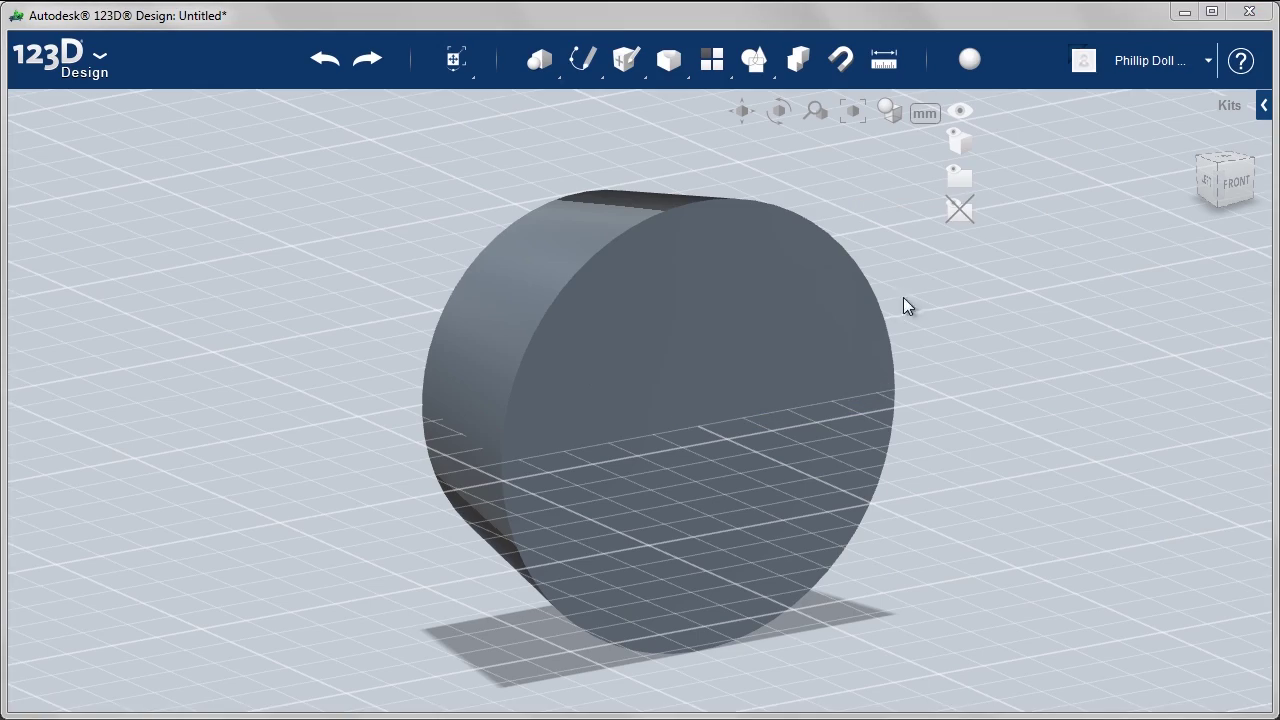
pyautogui.moveTo(923, 303)
pyautogui.mouseDown(button='right')
pyautogui.moveTo(920, 394)
pyautogui.moveTo(883, 471)
pyautogui.moveTo(920, 486)
pyautogui.moveTo(936, 435)
pyautogui.moveTo(960, 414)
pyautogui.moveTo(970, 509)
pyautogui.mouseUp(button='right')
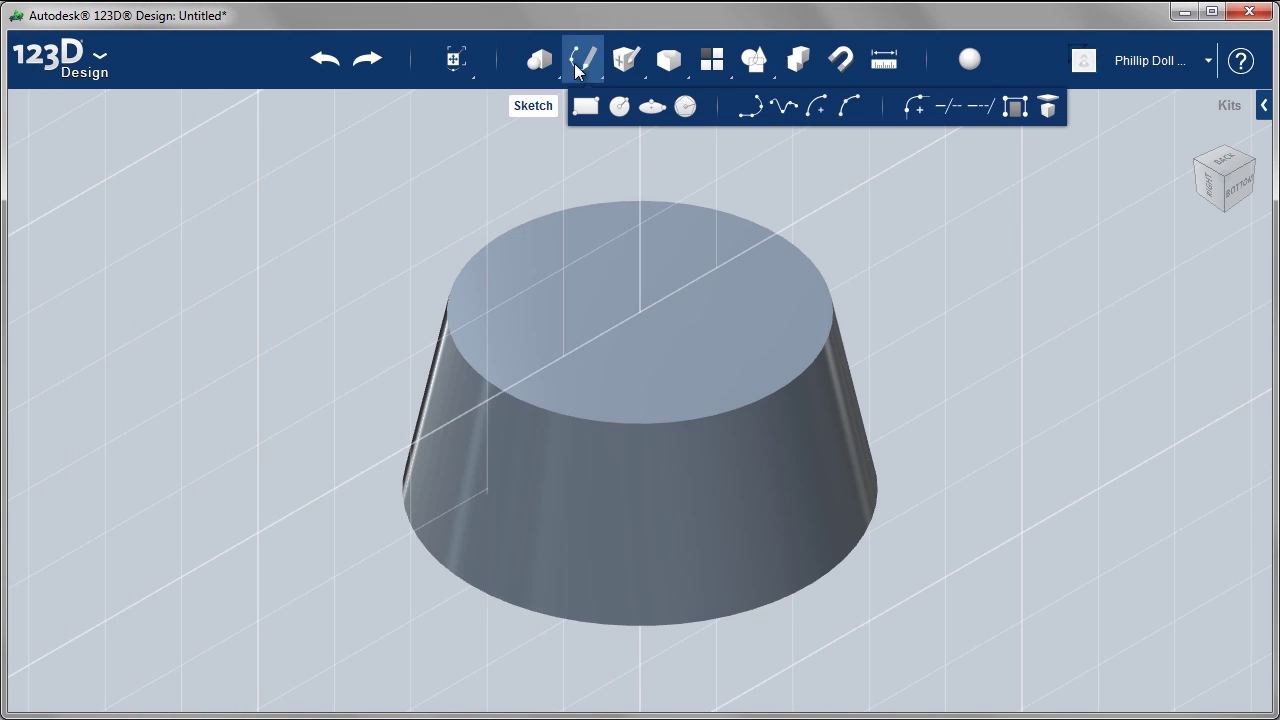
pyautogui.moveTo(583, 59)
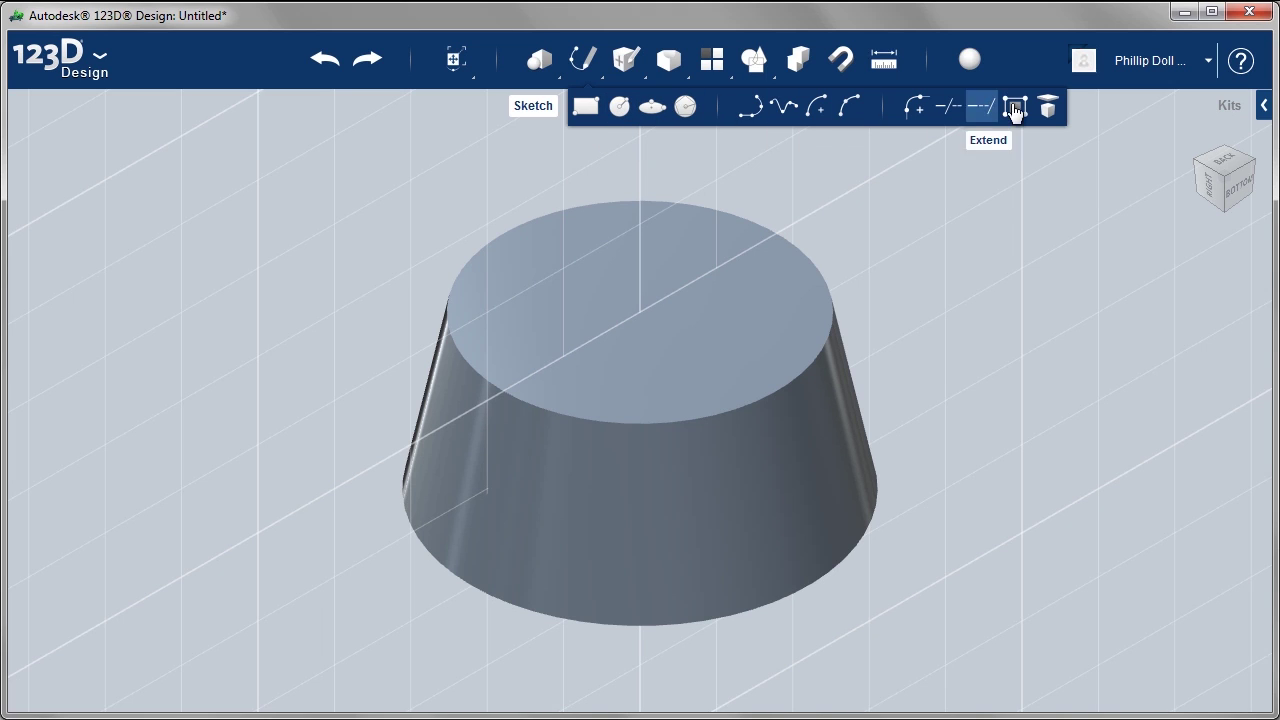
# - Project the cone's top face outline into a sketch and view it from directly above
pyautogui.click(1047, 112)
pyautogui.click(782, 329)
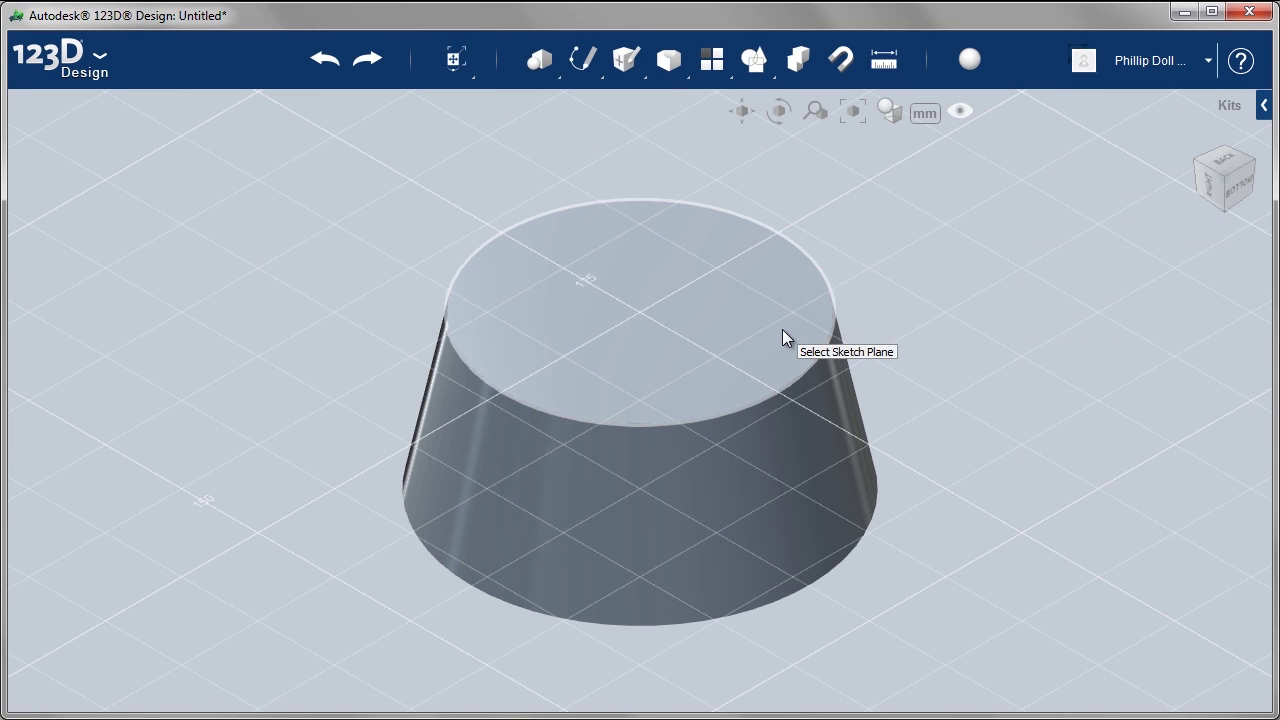
pyautogui.click(730, 324)
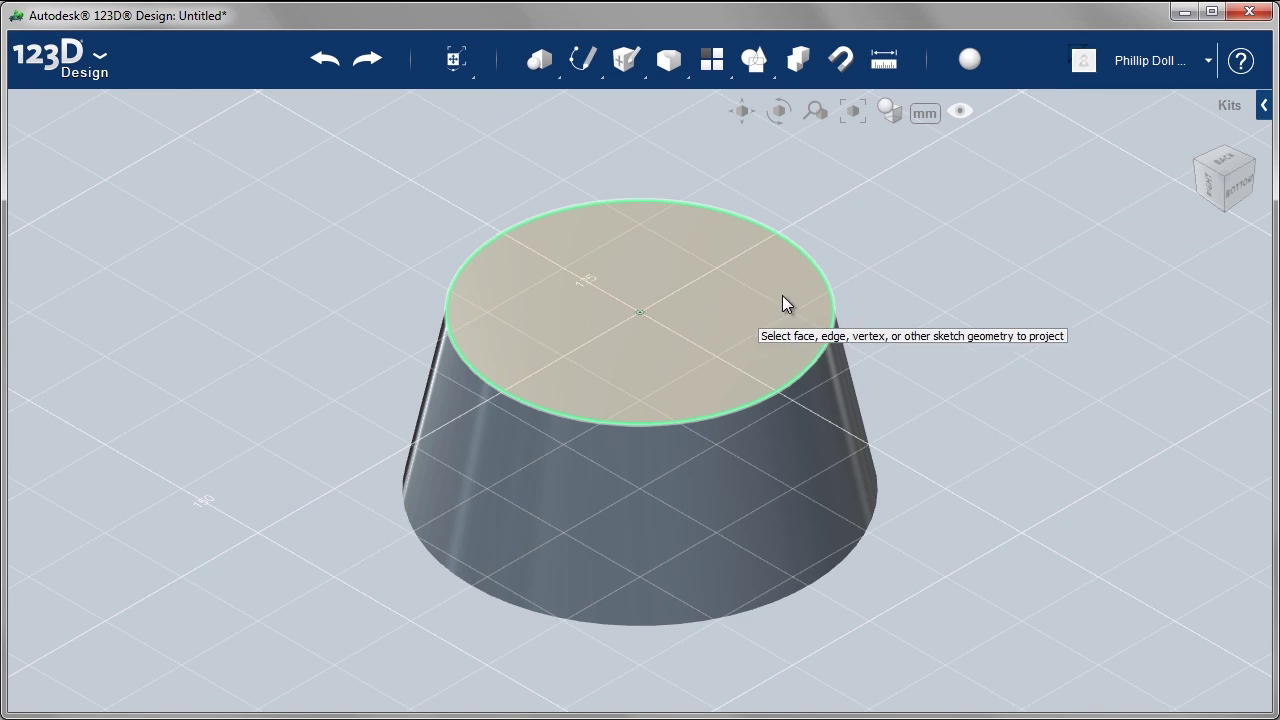
pyautogui.click(1229, 162)
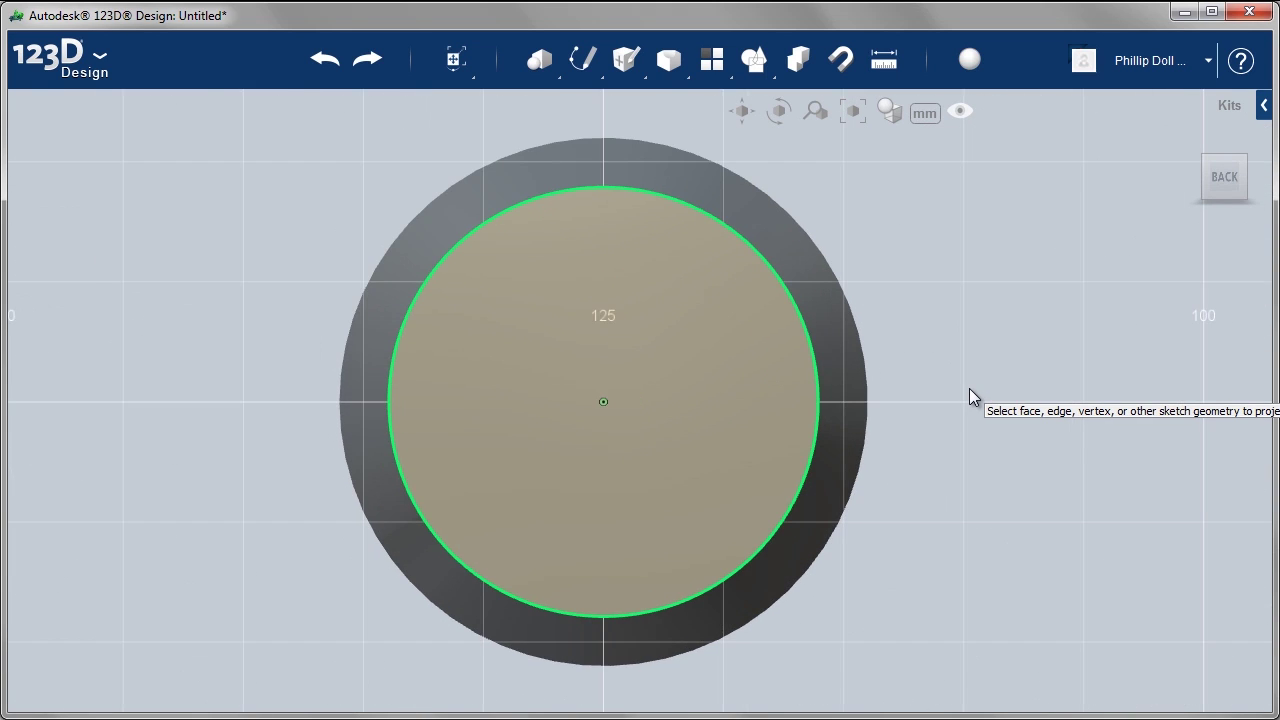
pyautogui.moveTo(583, 59)
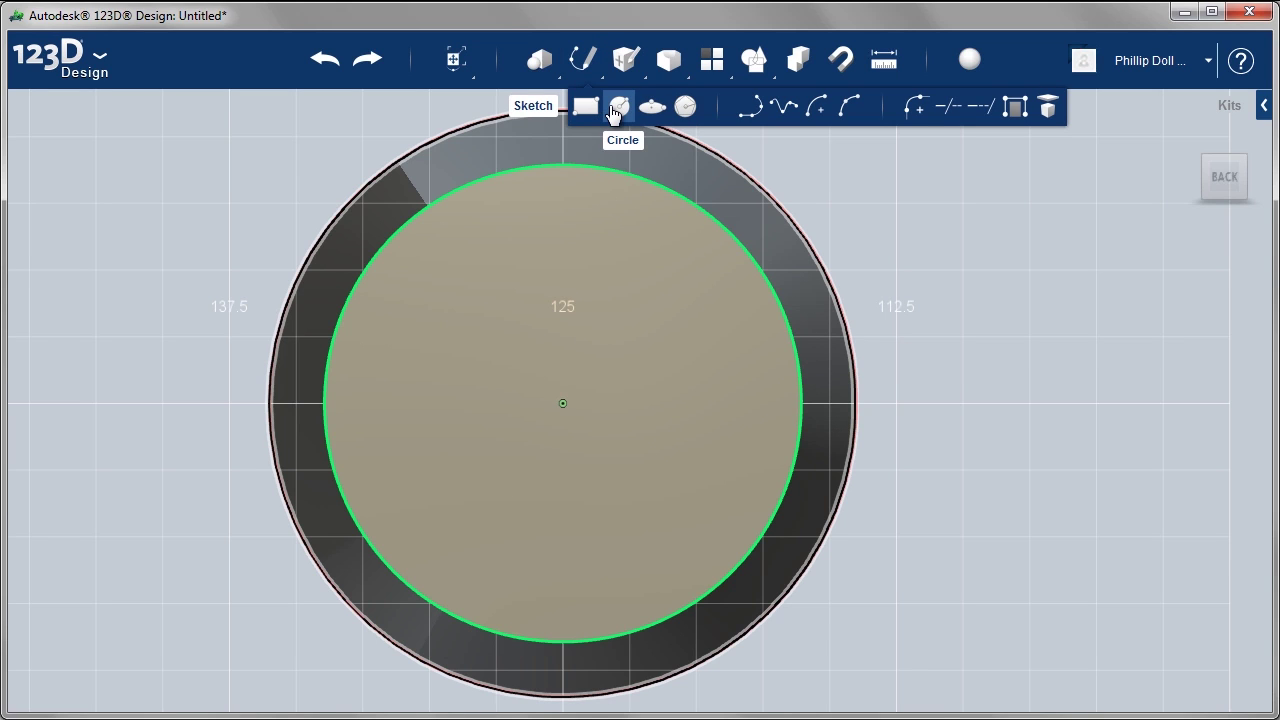
# - Sketch concentric circles of 1.5 mm and 0.5 mm radius at the top face's centre
pyautogui.click(617, 108)
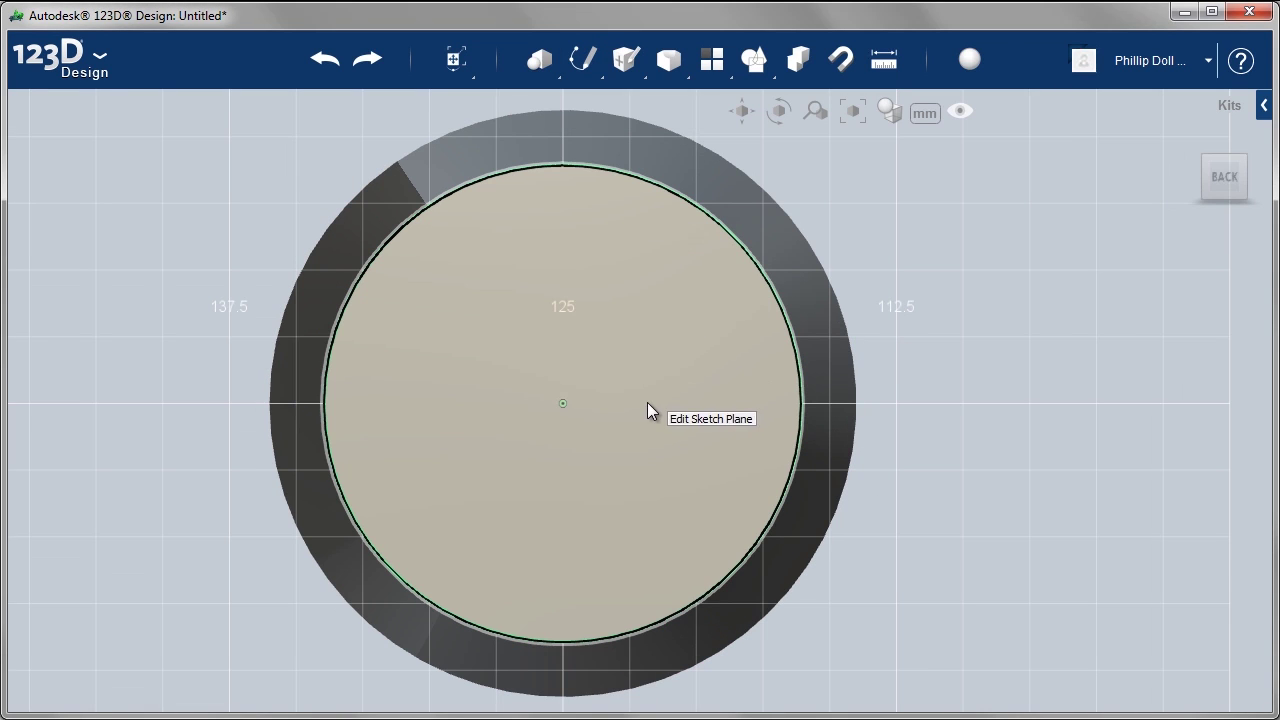
pyautogui.click(564, 404)
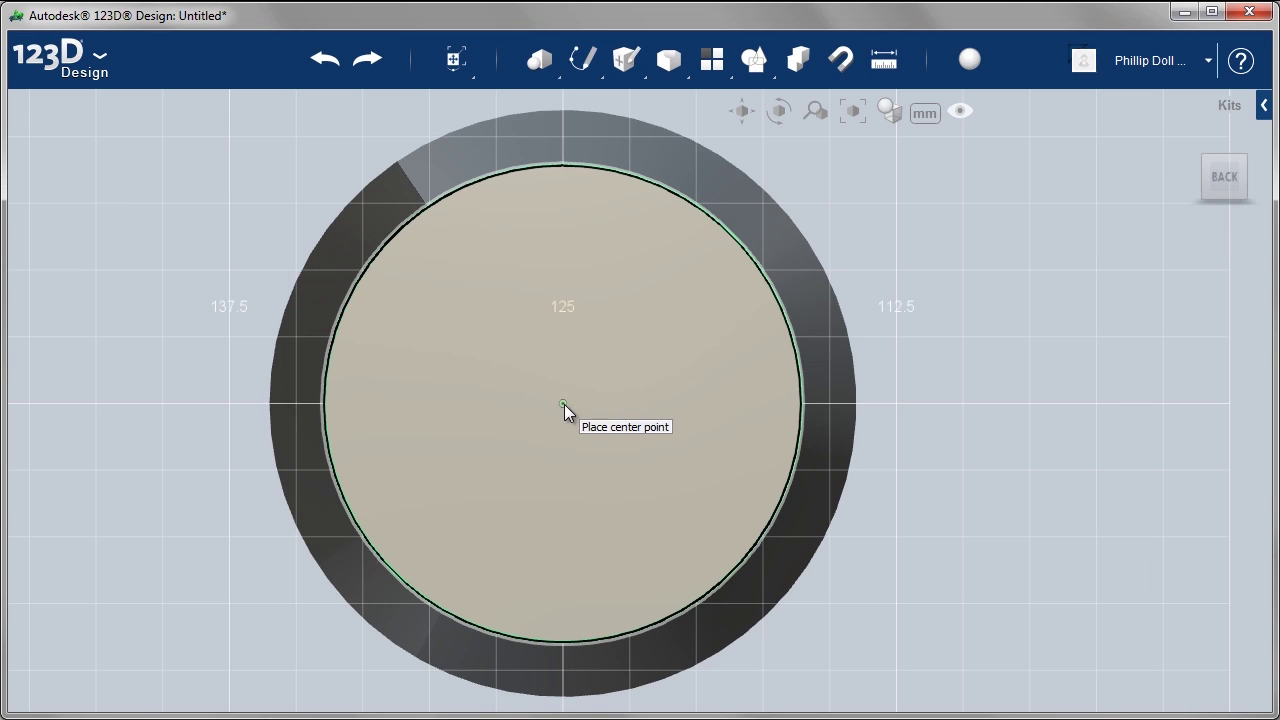
pyautogui.click(565, 402)
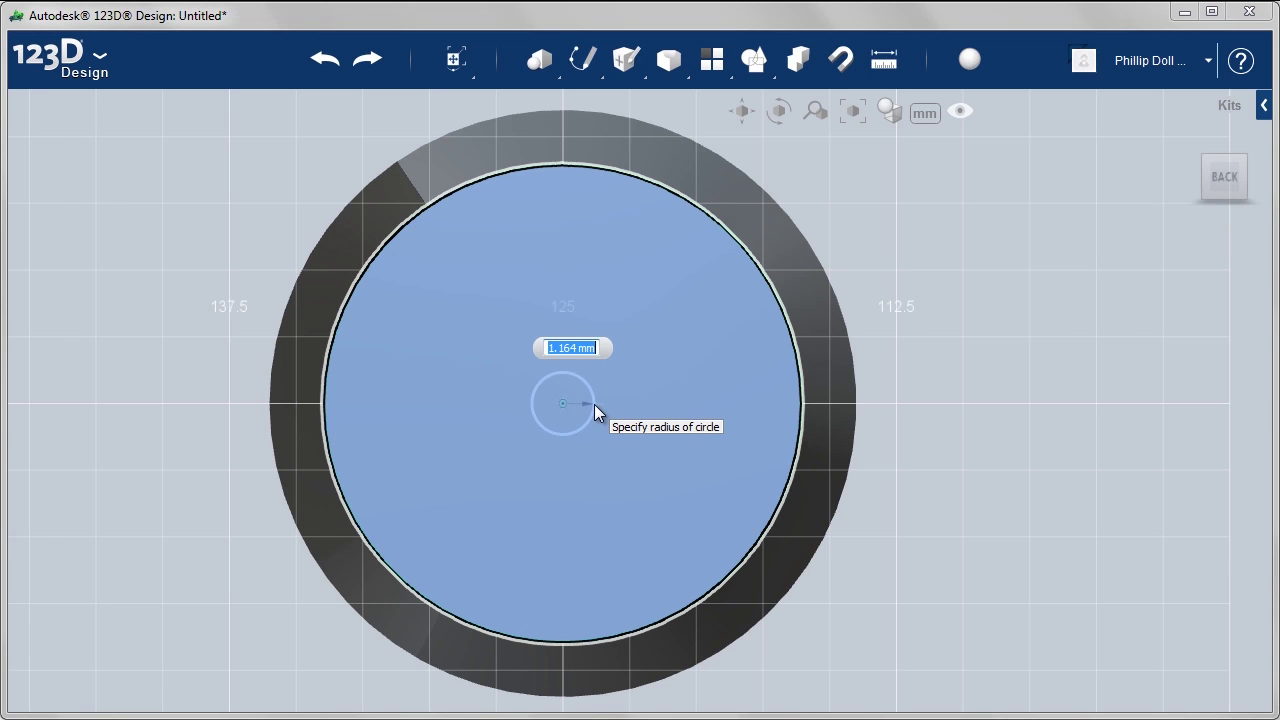
pyautogui.write('1.5')
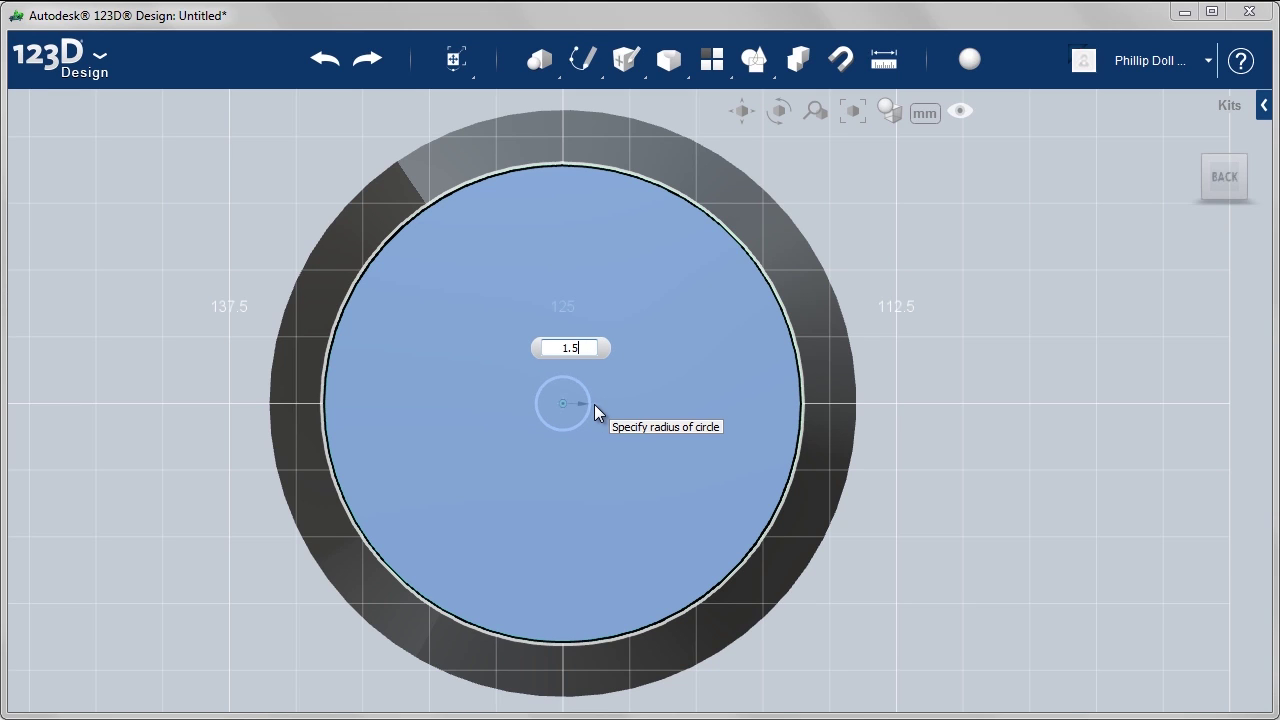
pyautogui.press('Return')
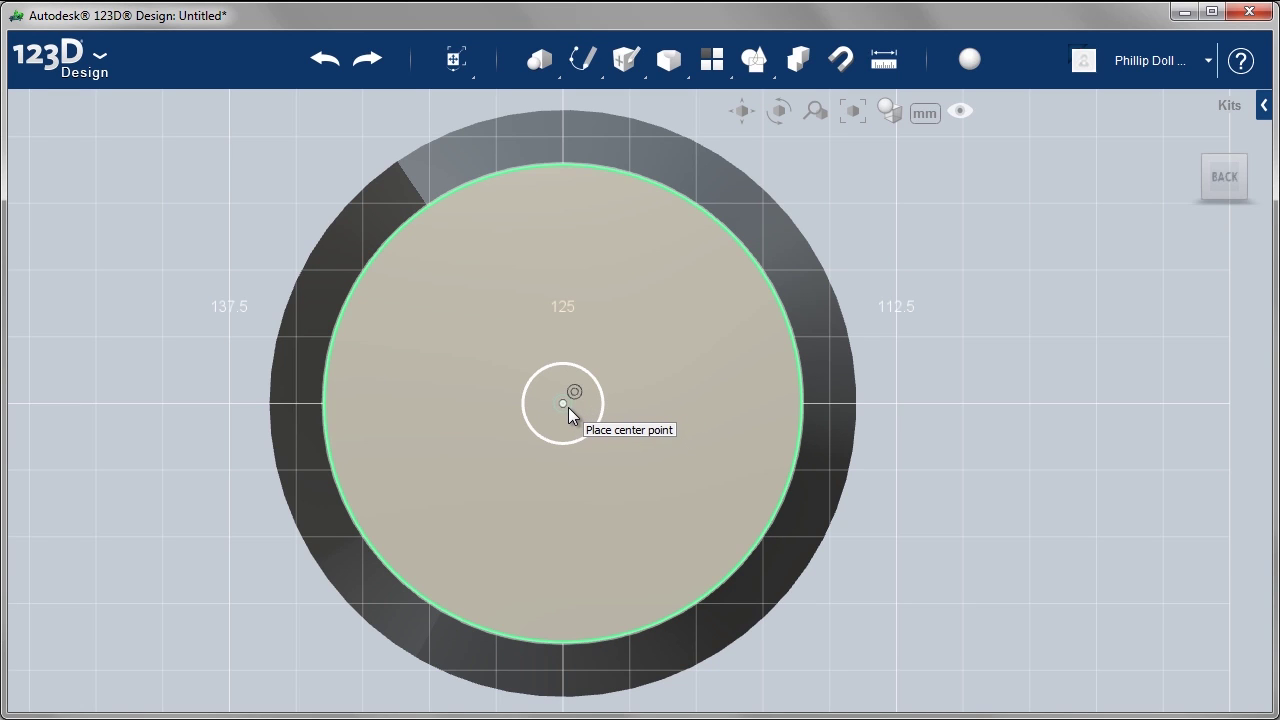
pyautogui.click(568, 407)
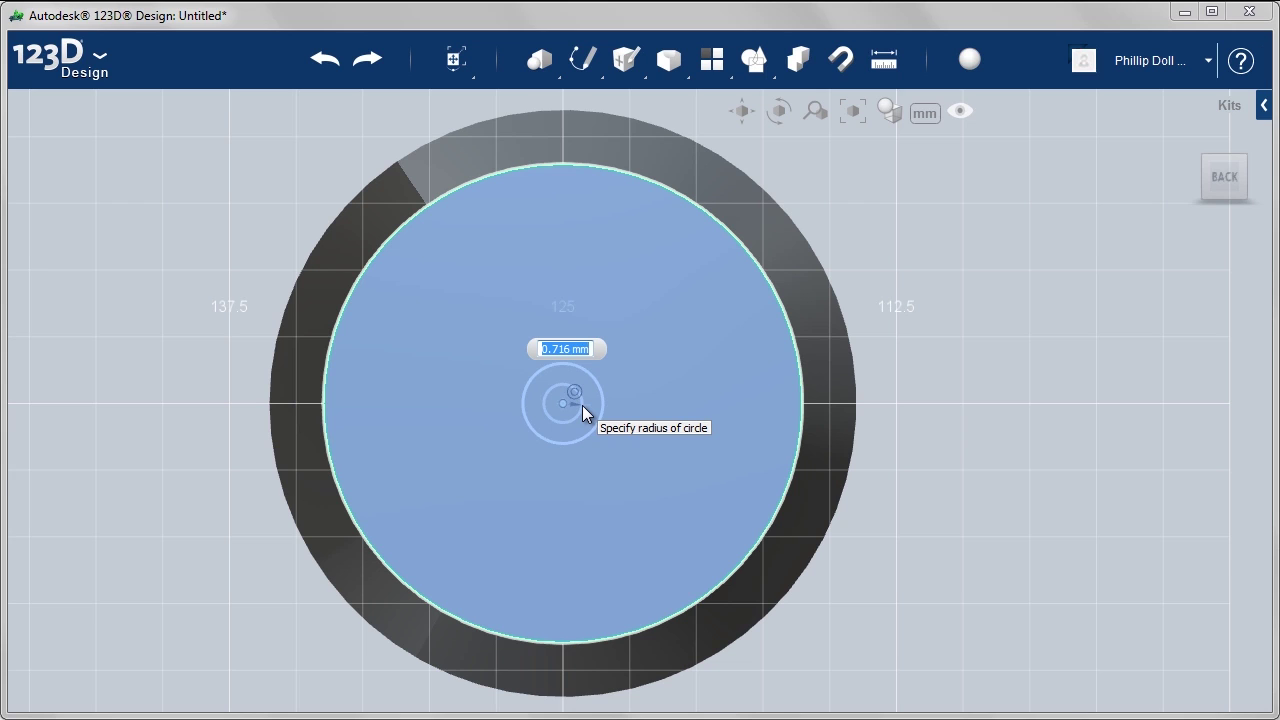
pyautogui.write('0.5')
pyautogui.press('Return')
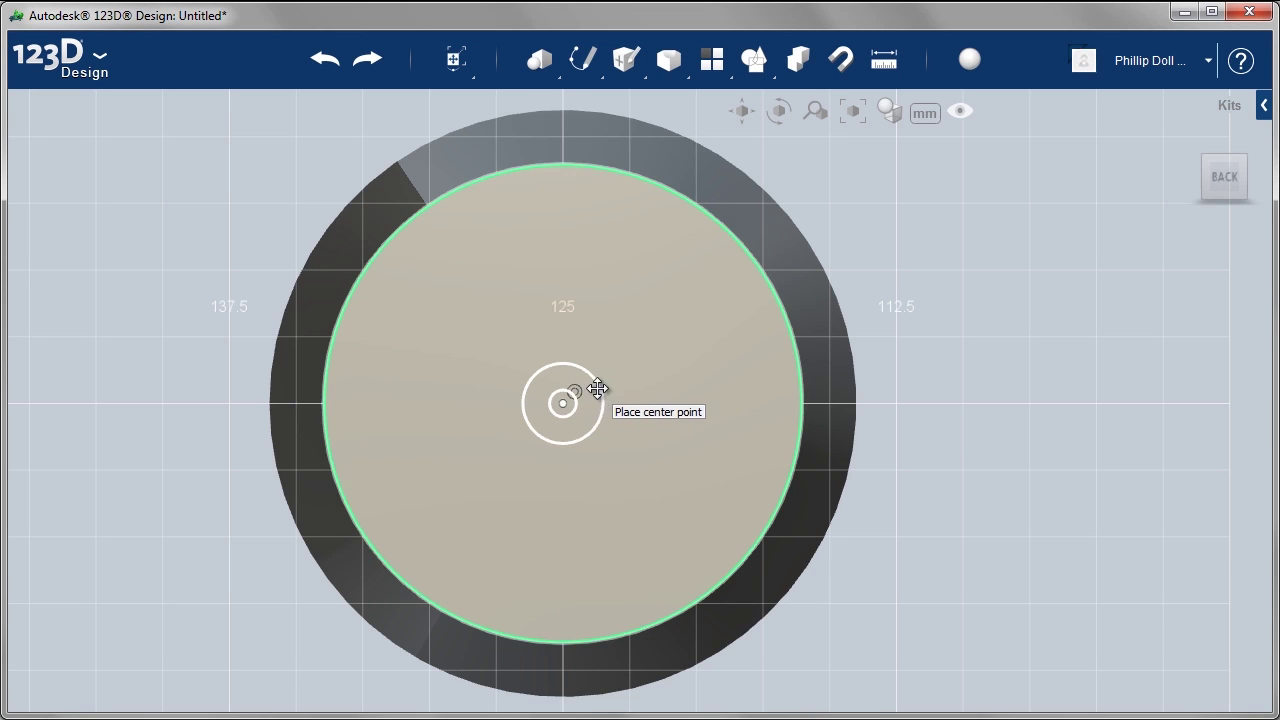
pyautogui.scroll(2, 592, 440)
# - Draw a vertical line about 6 mm long upward from the circles' shared centre
pyautogui.scroll(2, 622, 478)
pyautogui.scroll(1, 625, 462)
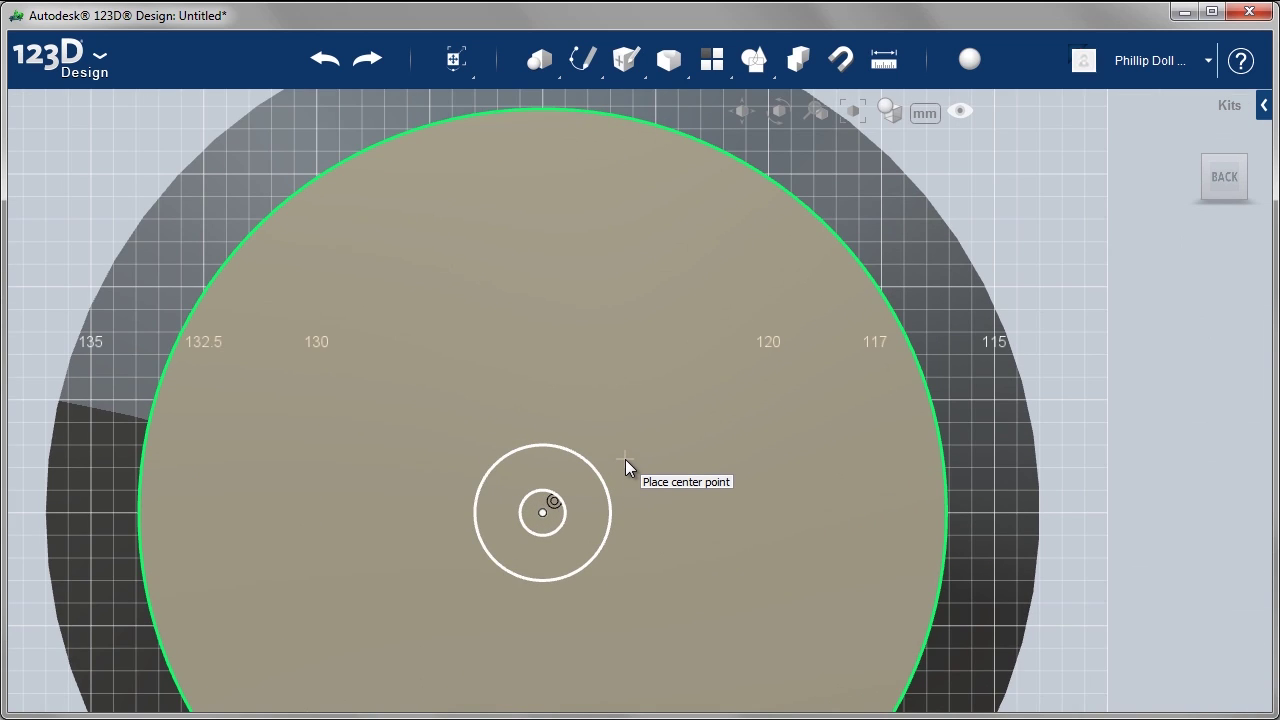
pyautogui.scroll(1, 625, 459)
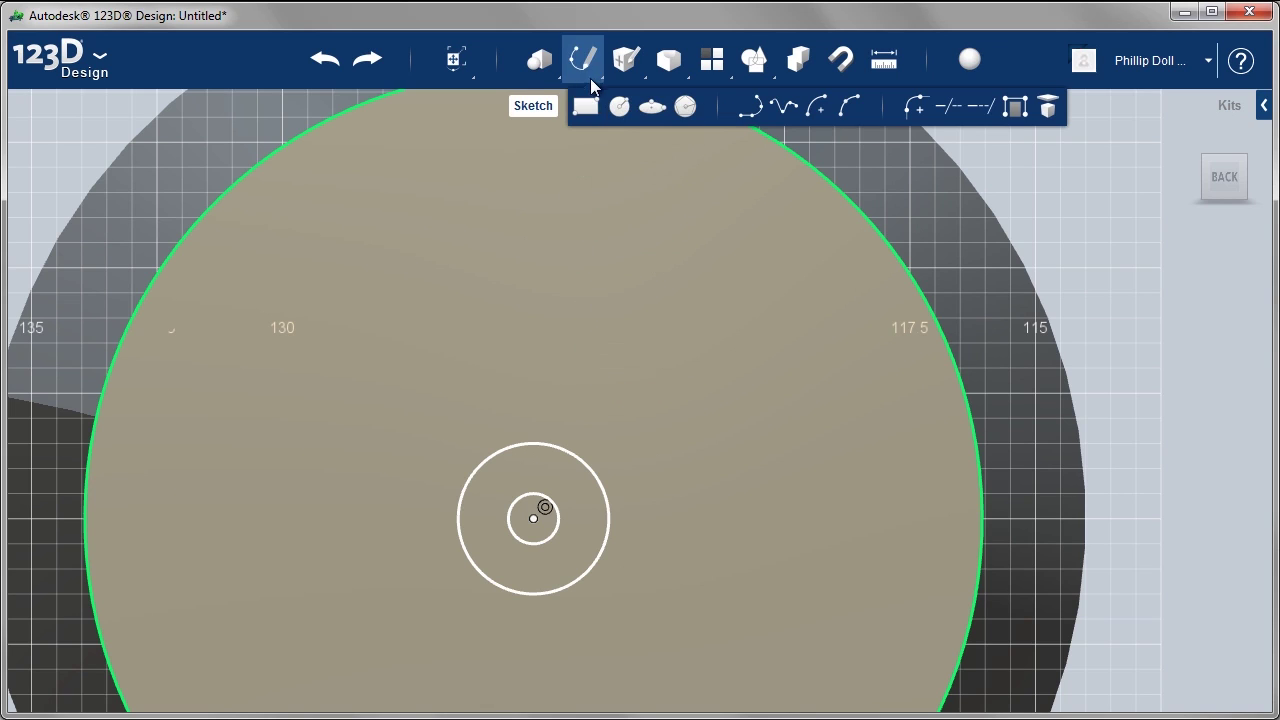
pyautogui.moveTo(583, 59)
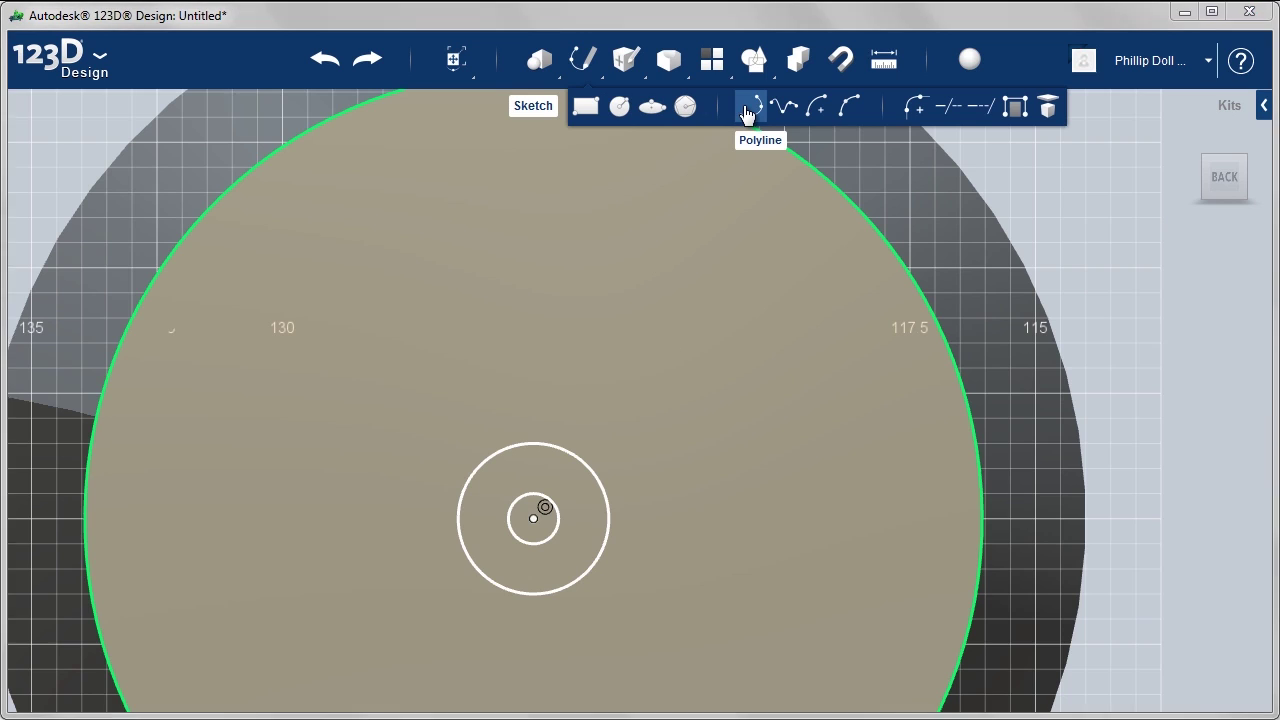
pyautogui.click(748, 108)
pyautogui.click(687, 245)
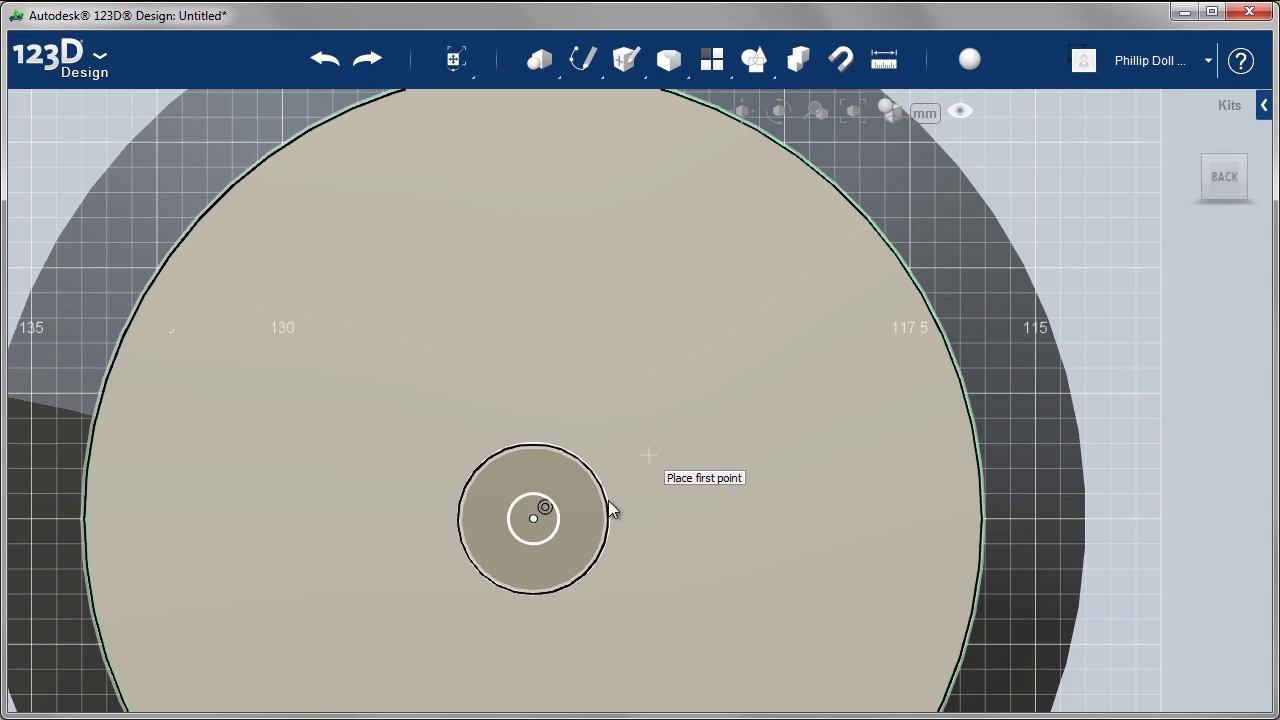
pyautogui.click(534, 519)
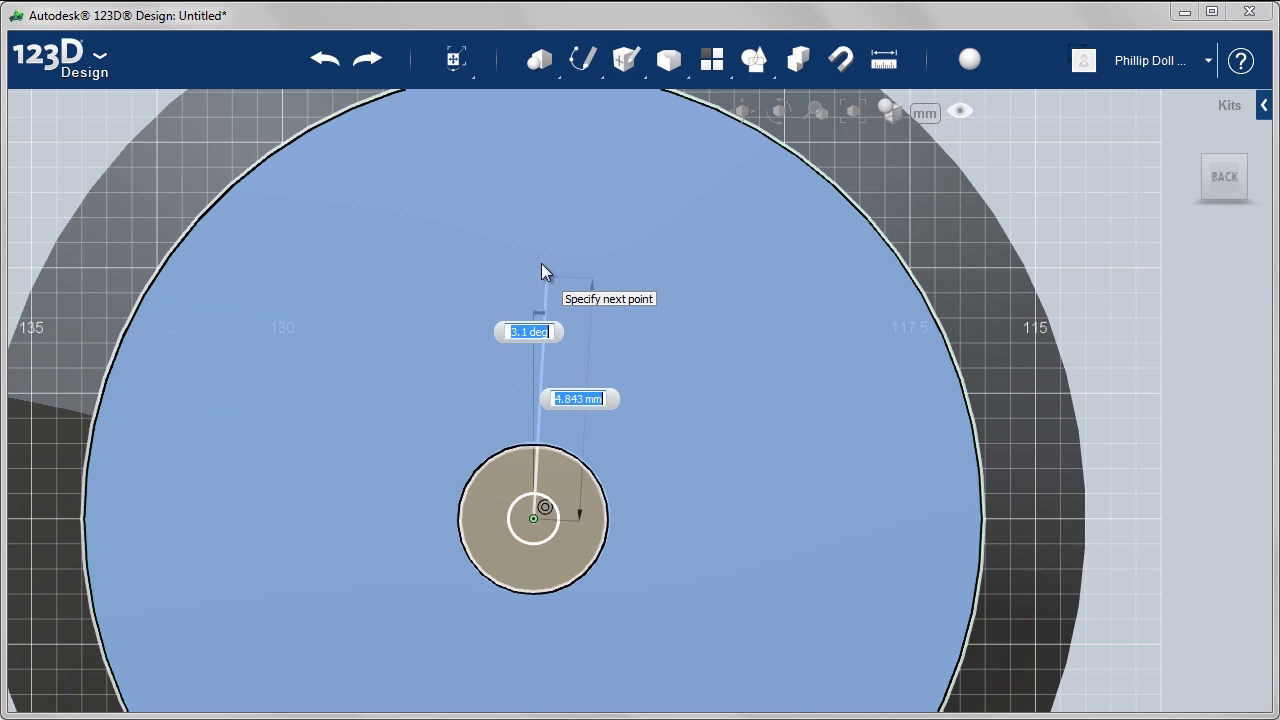
pyautogui.click(536, 230)
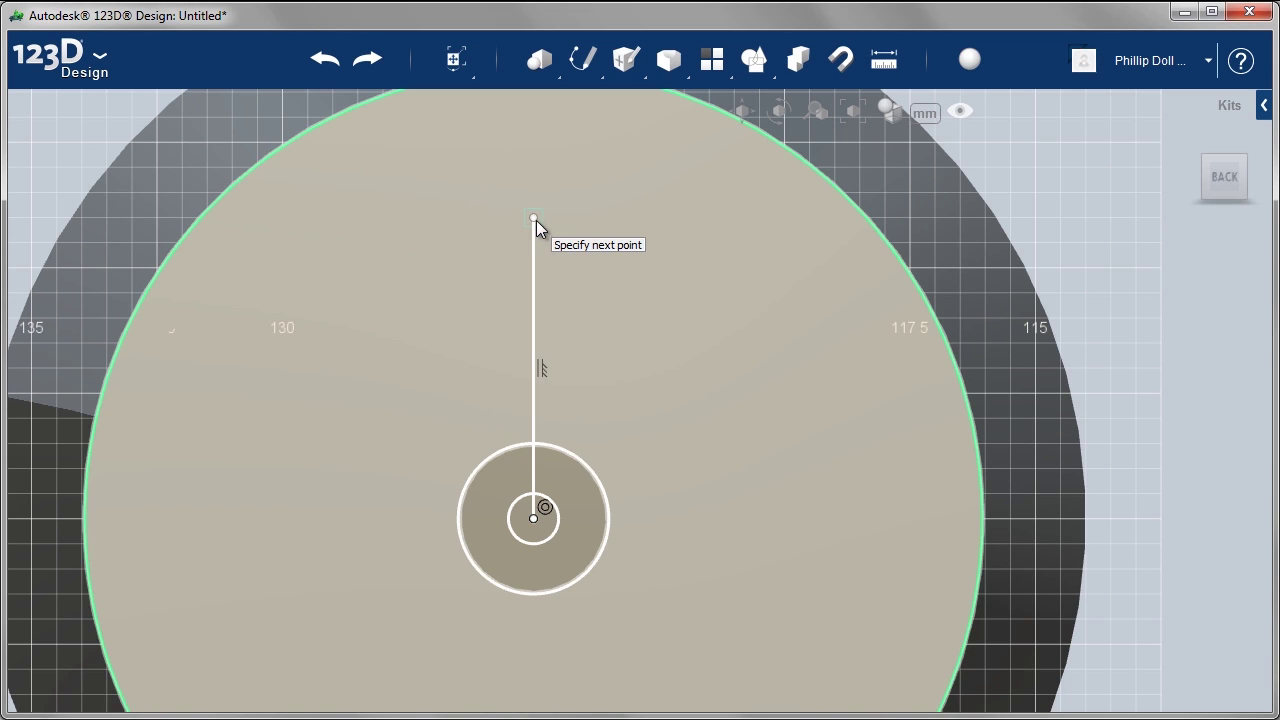
pyautogui.press('Escape')
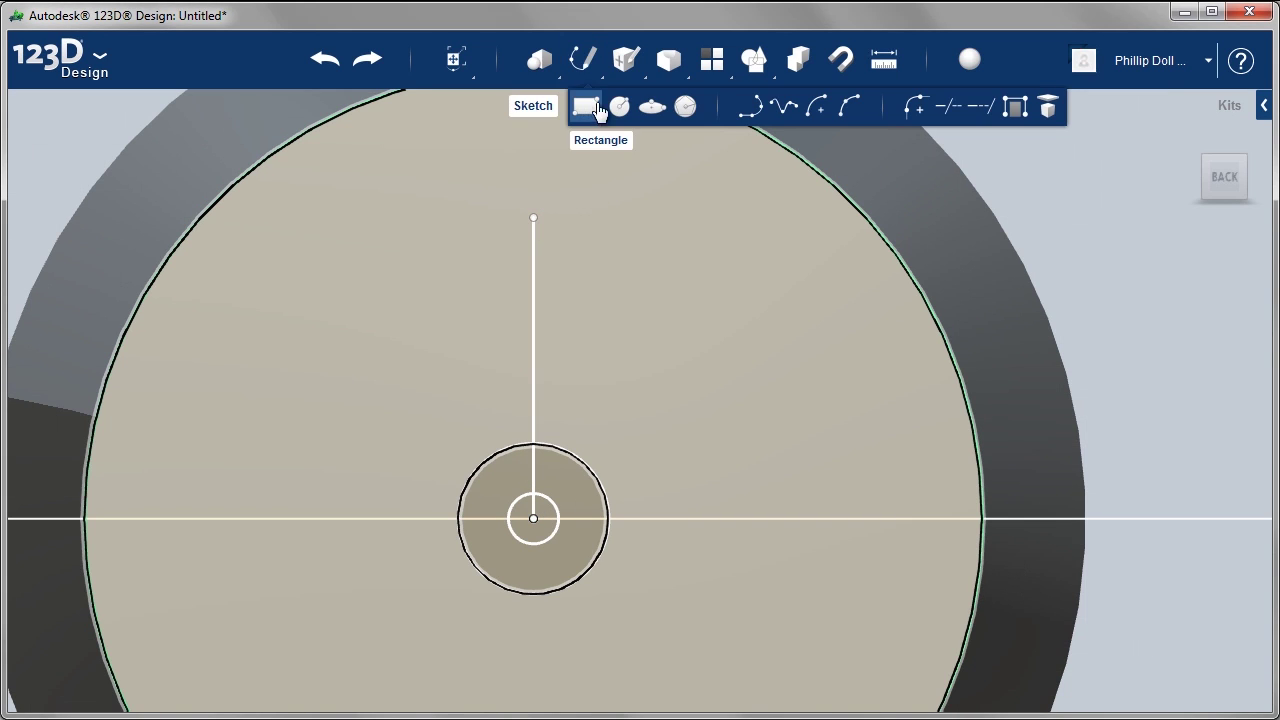
pyautogui.moveTo(583, 59)
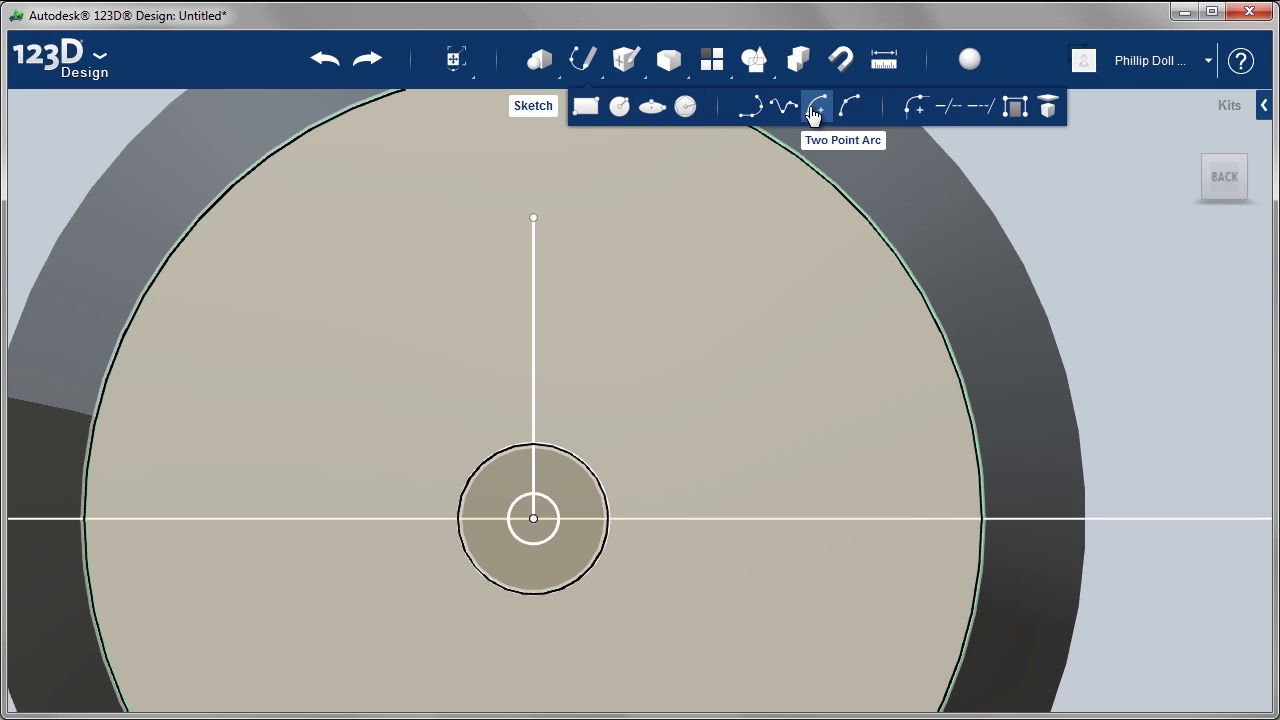
# - Draw a 180-degree arc centred on the vertical line's top end
pyautogui.click(814, 112)
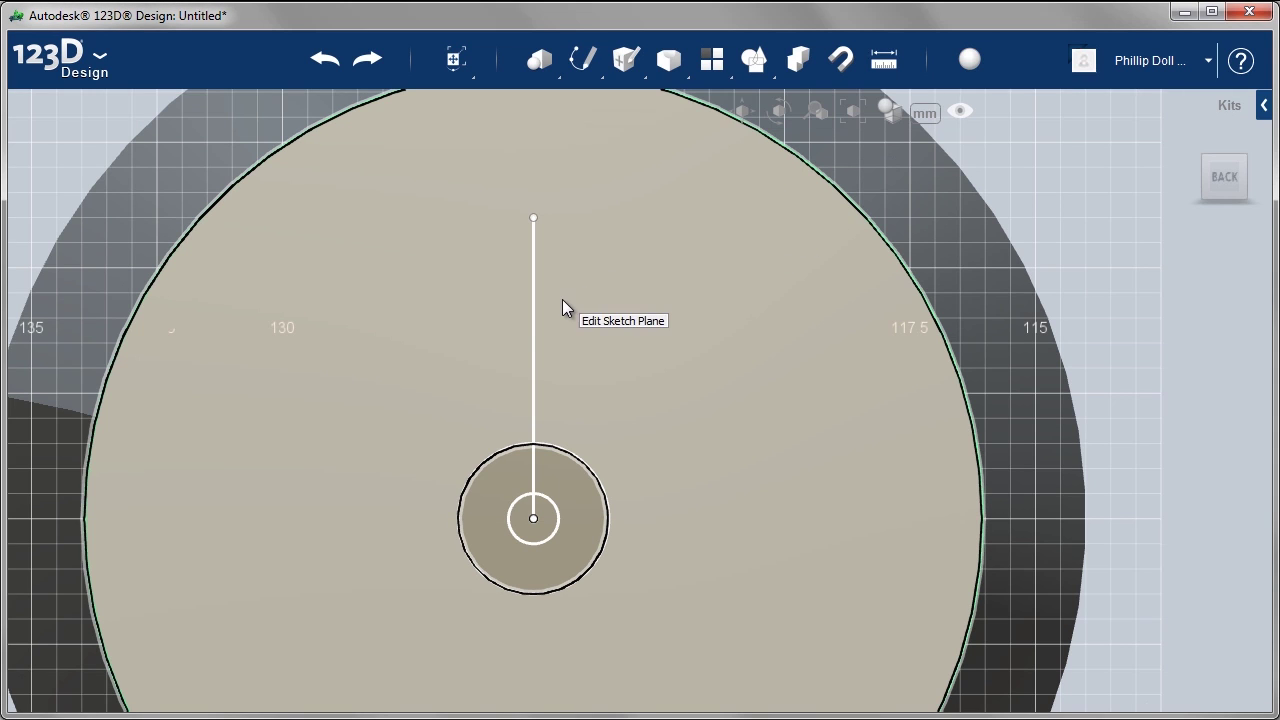
pyautogui.click(538, 315)
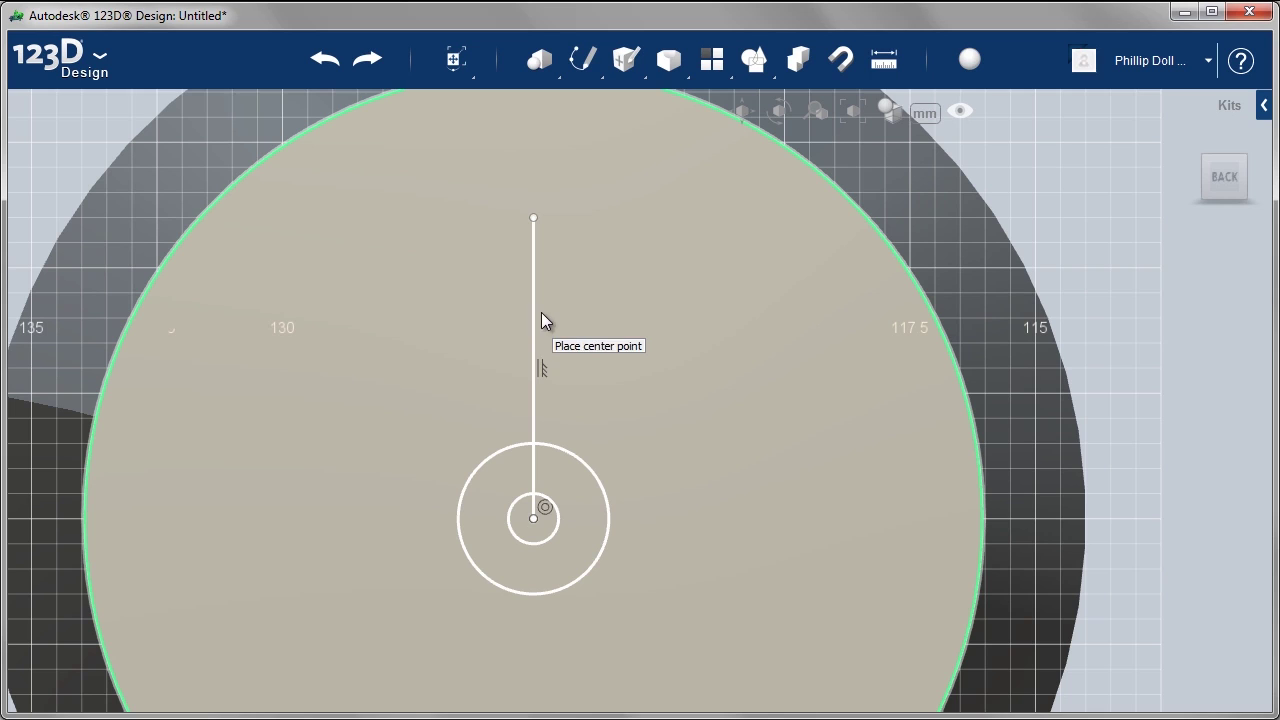
pyautogui.click(538, 220)
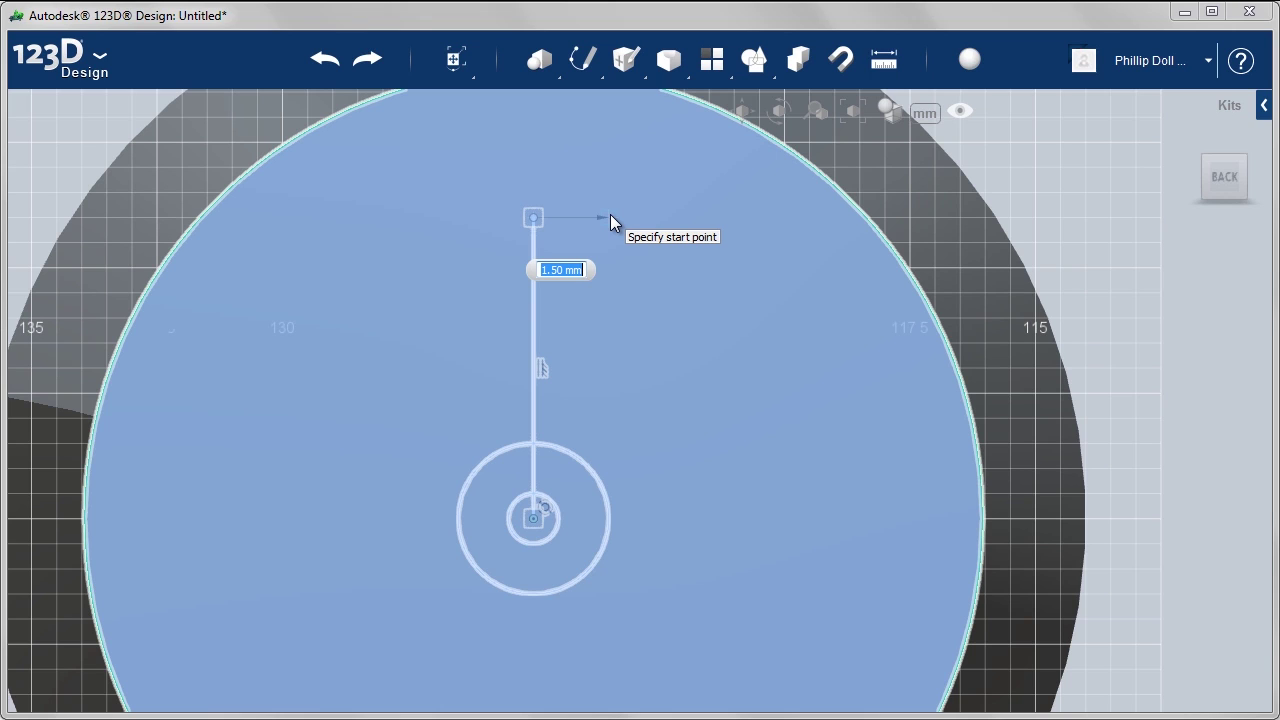
pyautogui.click(610, 215)
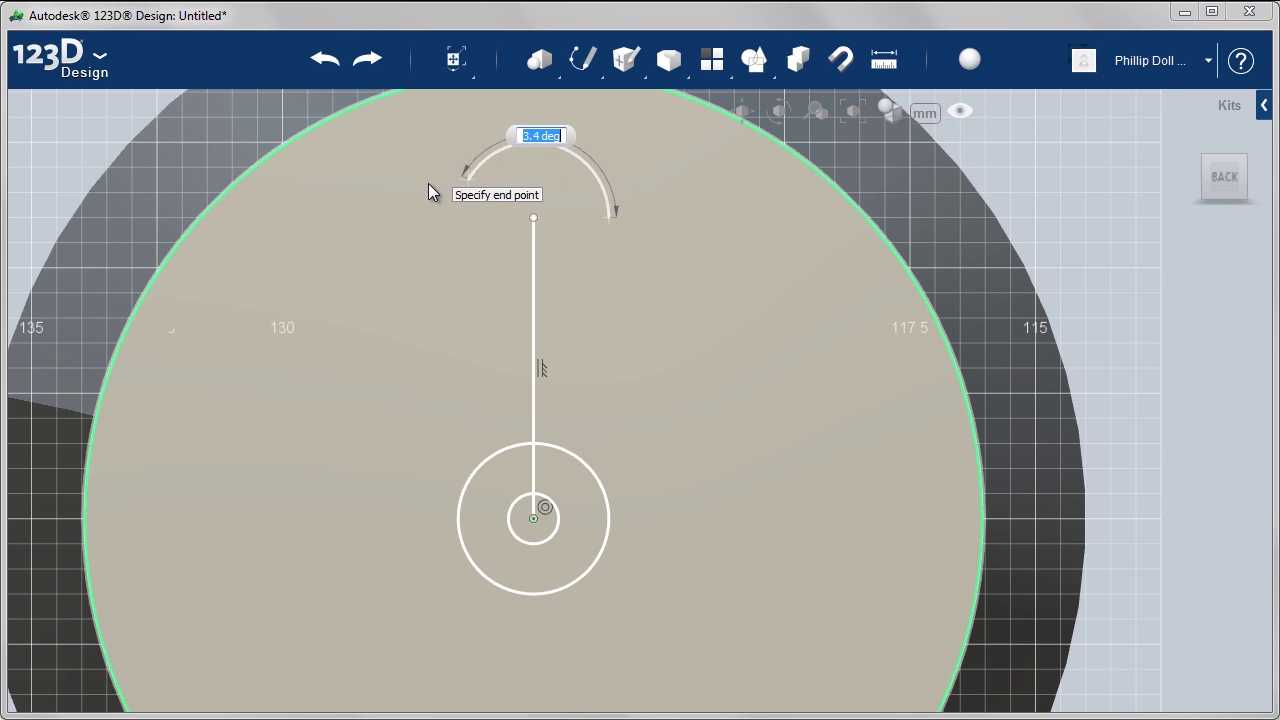
pyautogui.write('180')
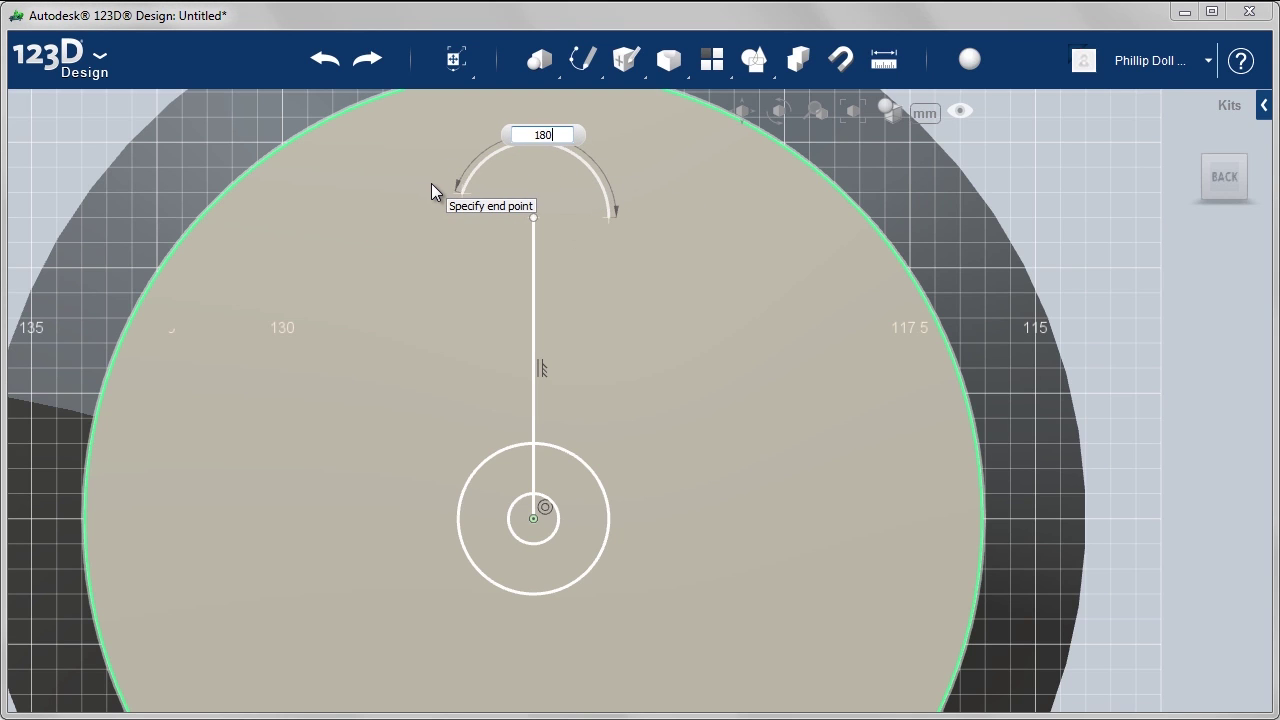
pyautogui.press('Return')
pyautogui.press('Return')
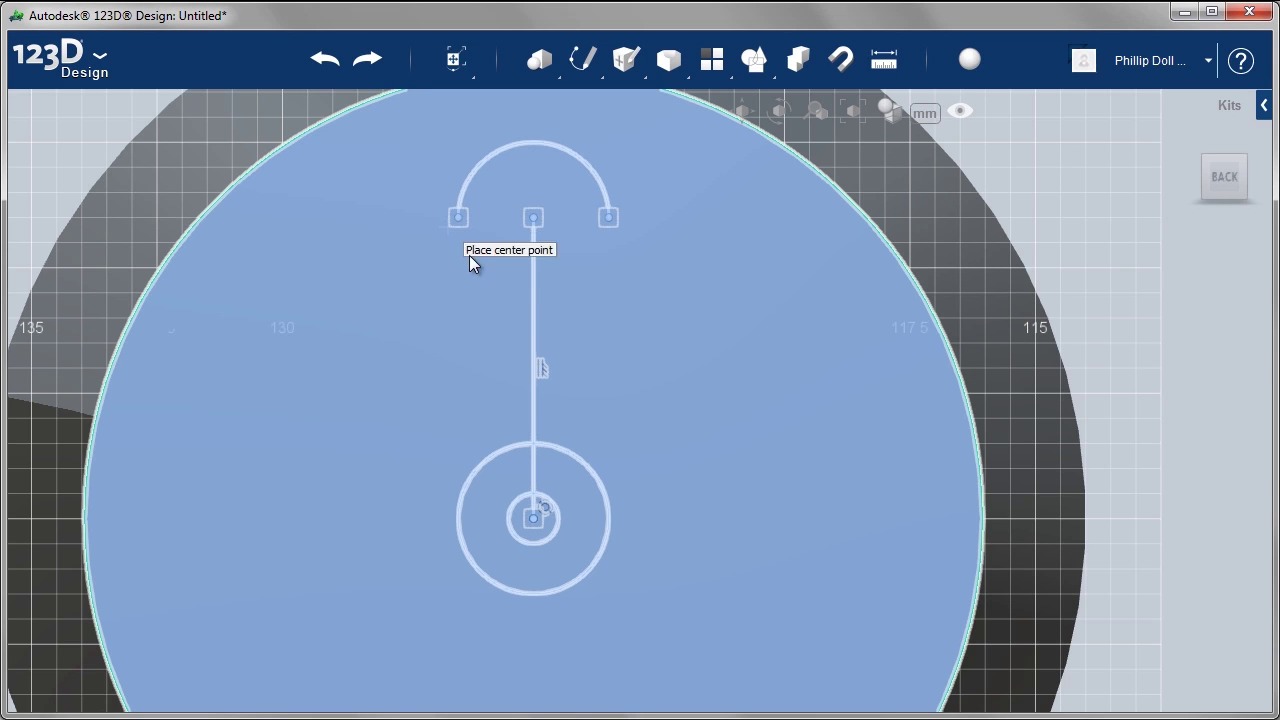
# - Add a concentric 180-degree arc of 1 mm radius, then select the long vertical line
pyautogui.click(534, 217)
pyautogui.write('1')
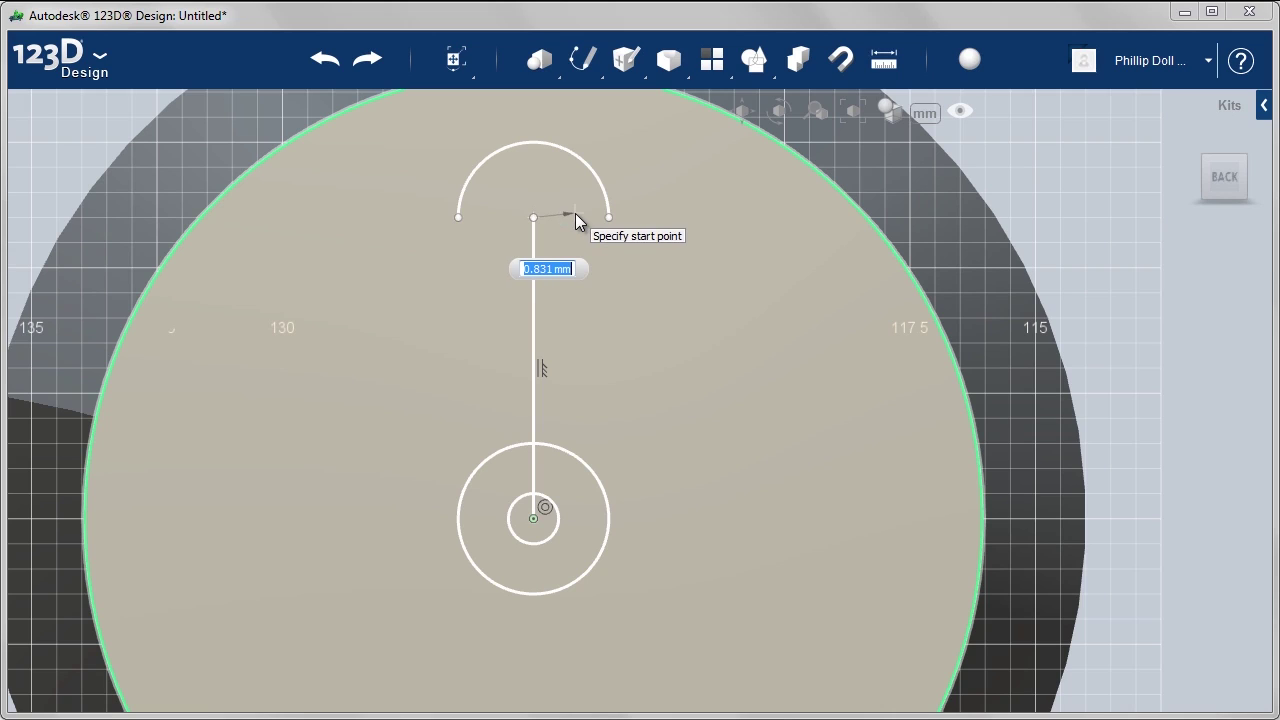
pyautogui.press('Tab')
pyautogui.write('0.6')
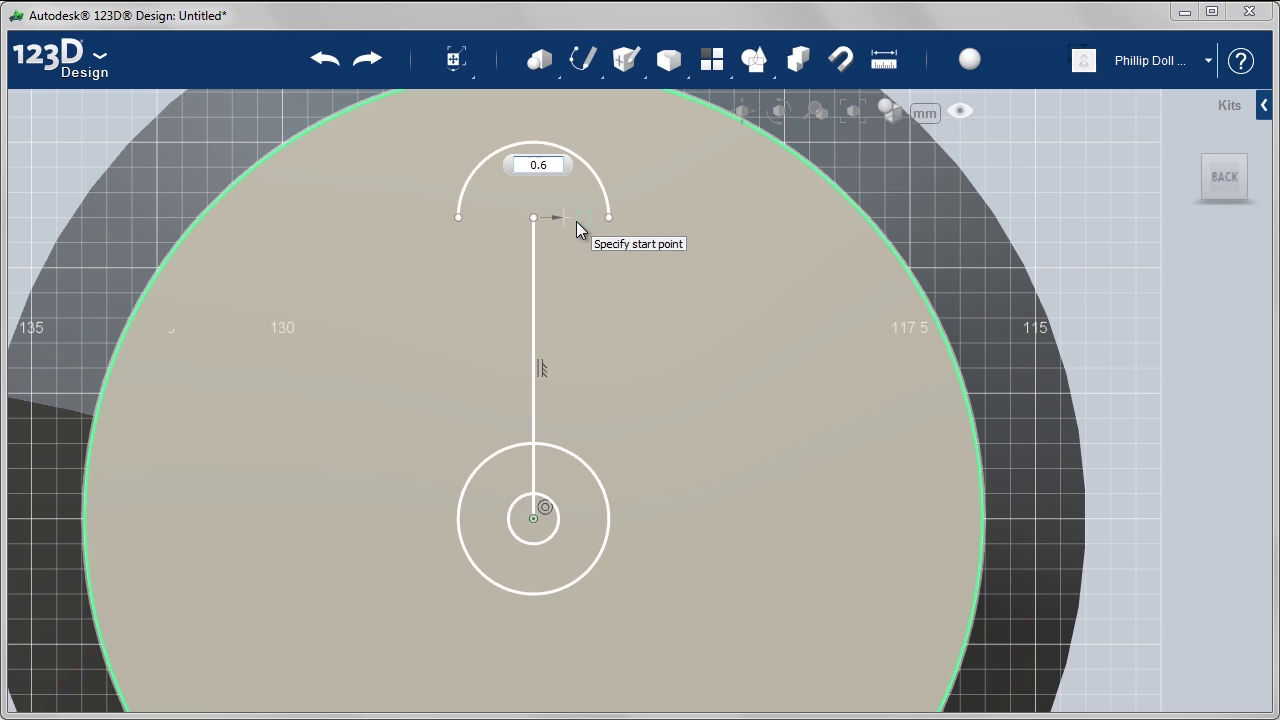
pyautogui.press('Return')
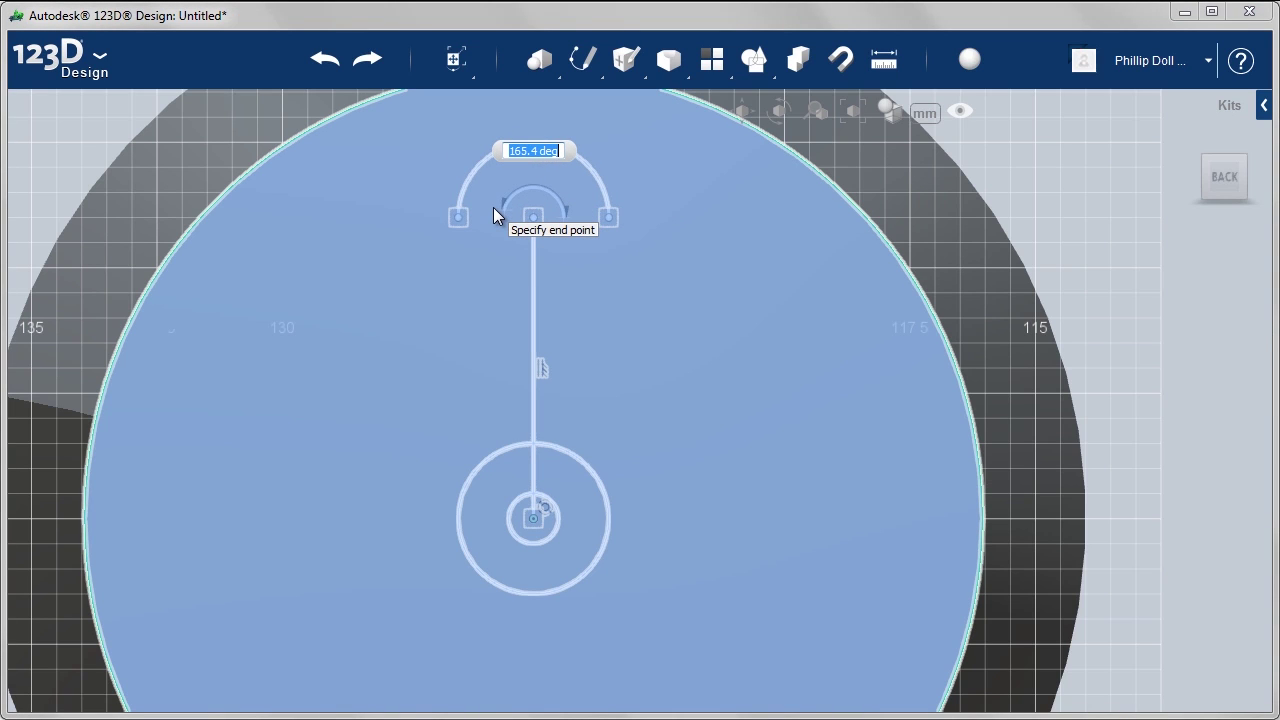
pyautogui.write('180')
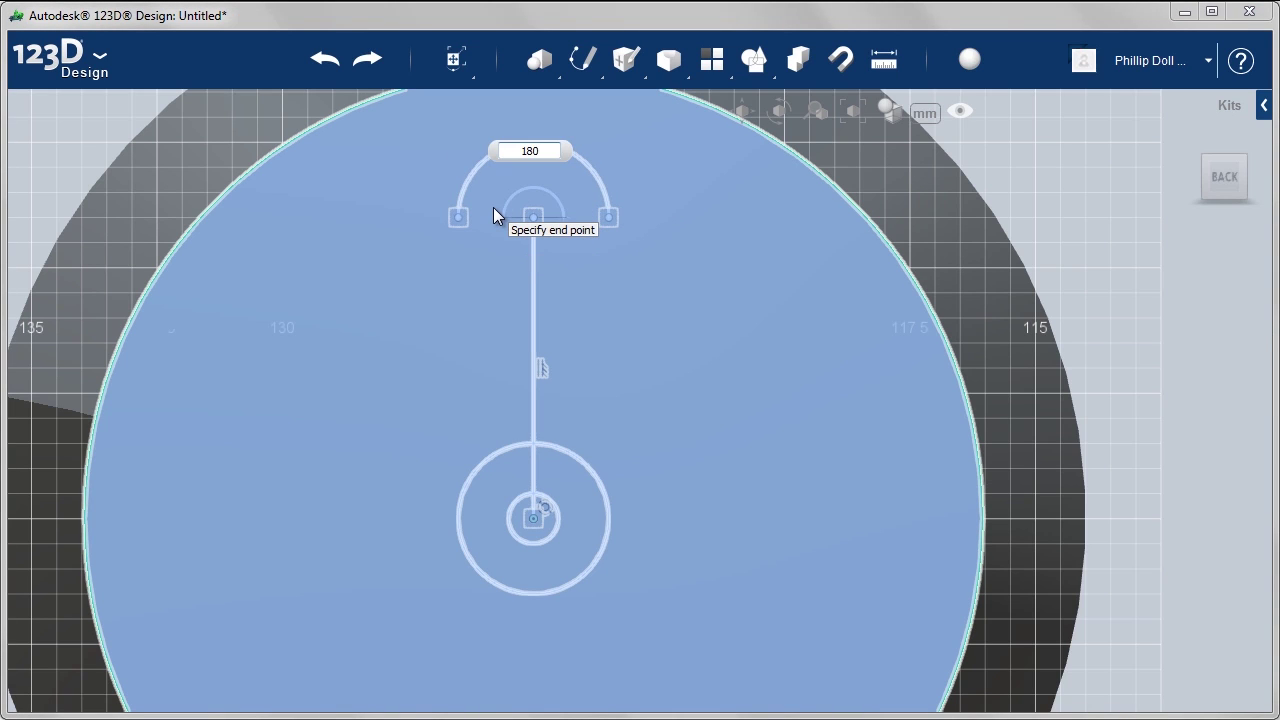
pyautogui.press('Return')
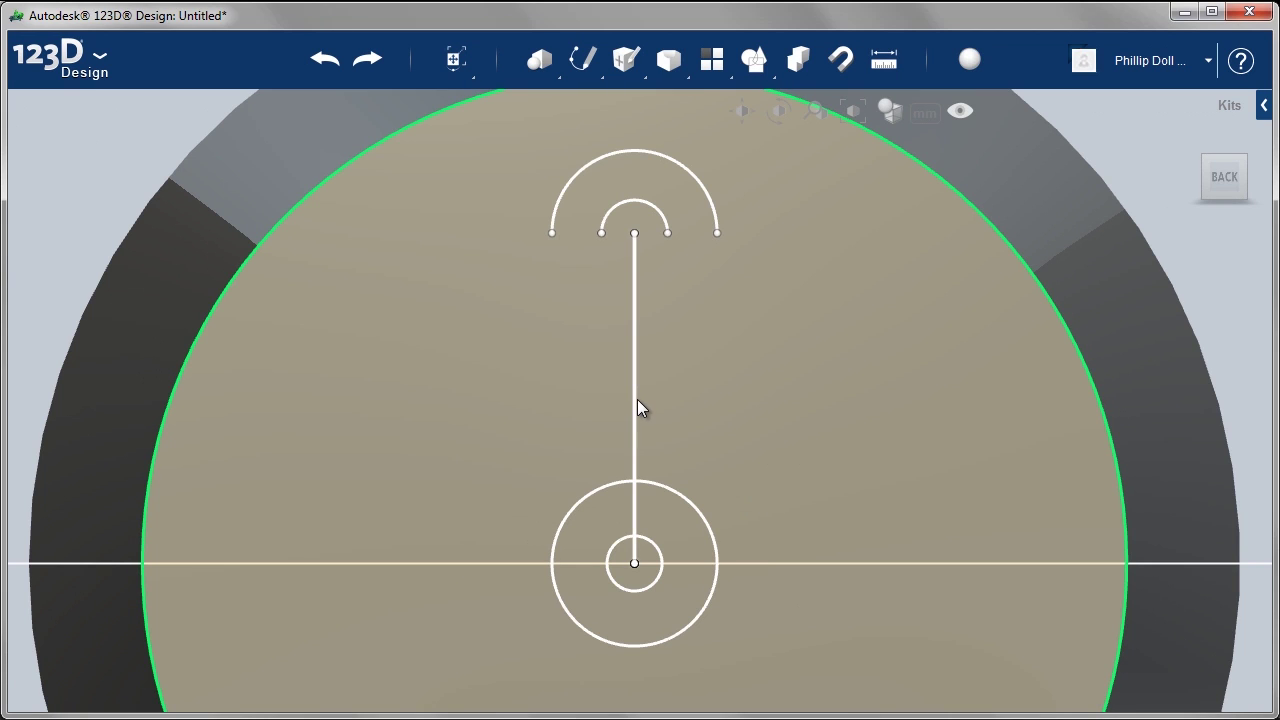
pyautogui.click(636, 399)
# - Delete the long line and draw a 3.50 mm vertical line down from the arcs' centre
pyautogui.press('Delete')
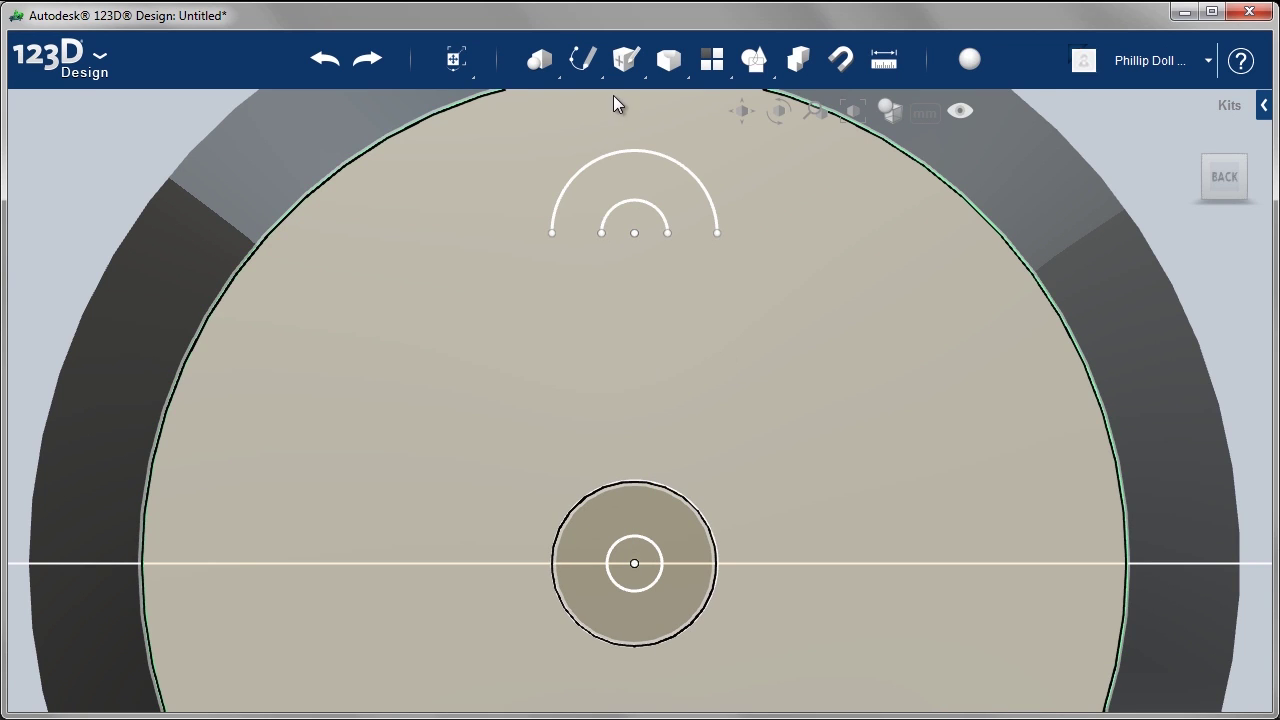
pyautogui.click(750, 108)
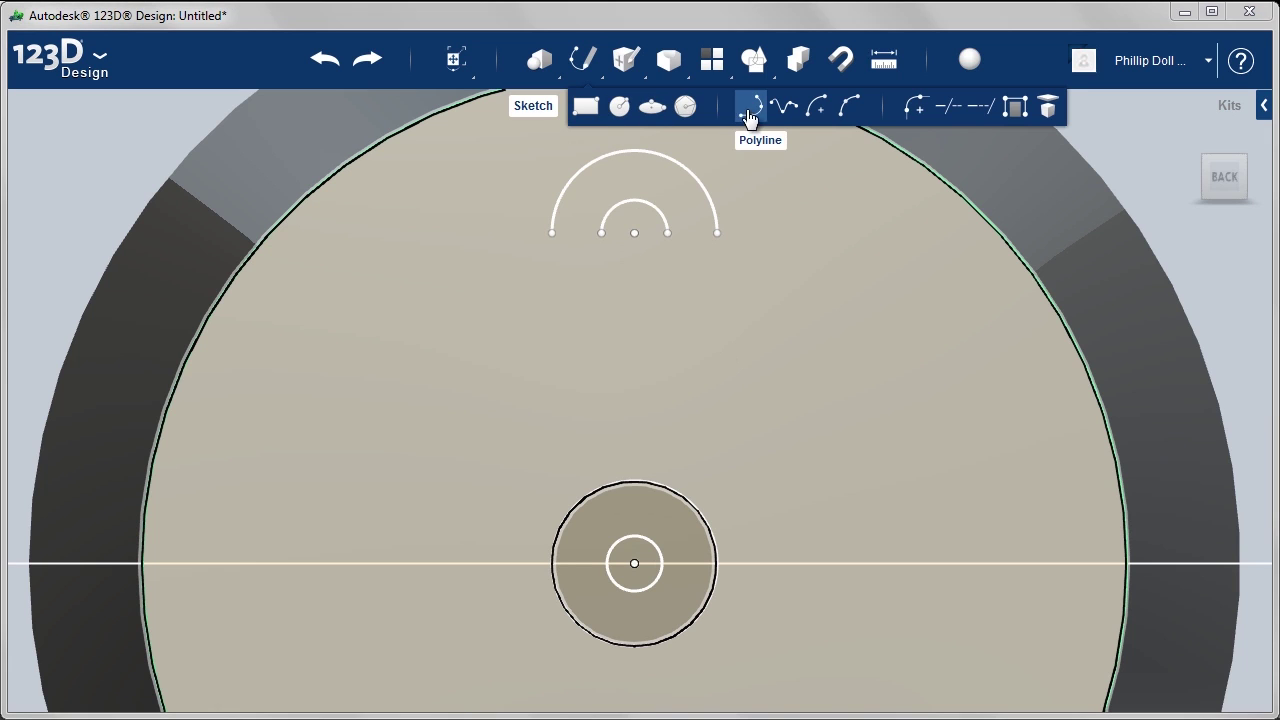
pyautogui.click(653, 219)
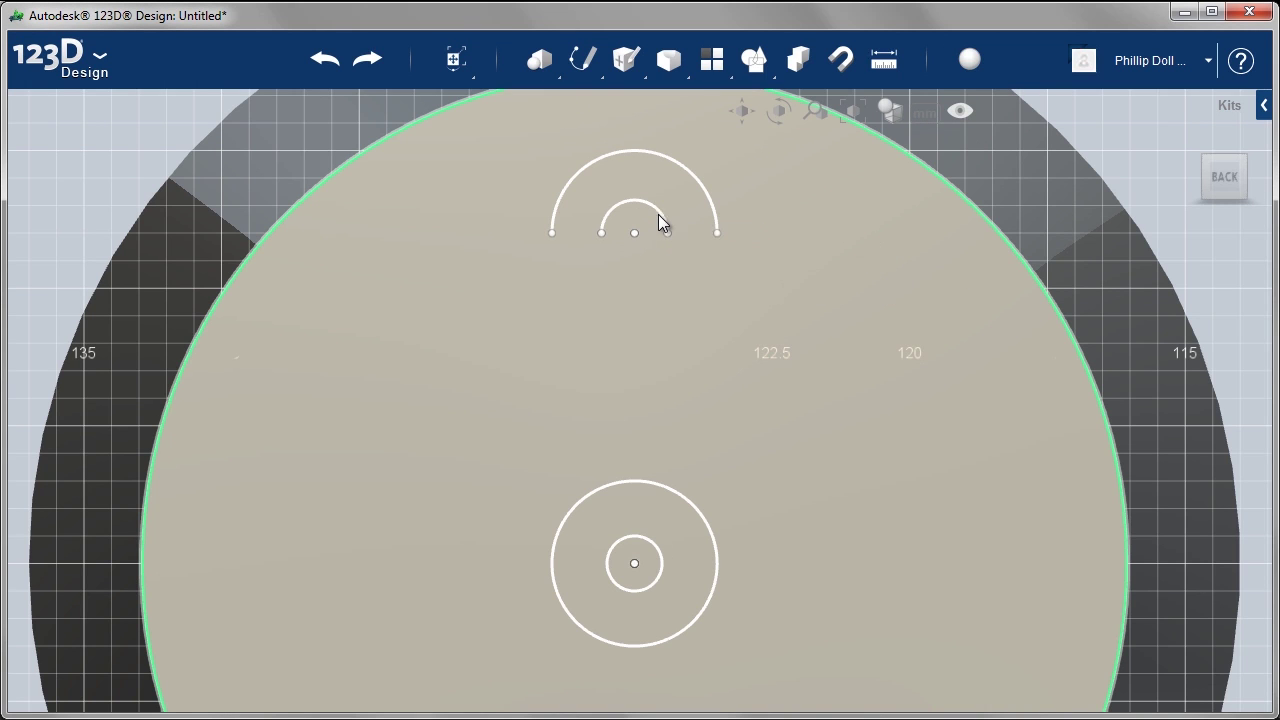
pyautogui.click(635, 234)
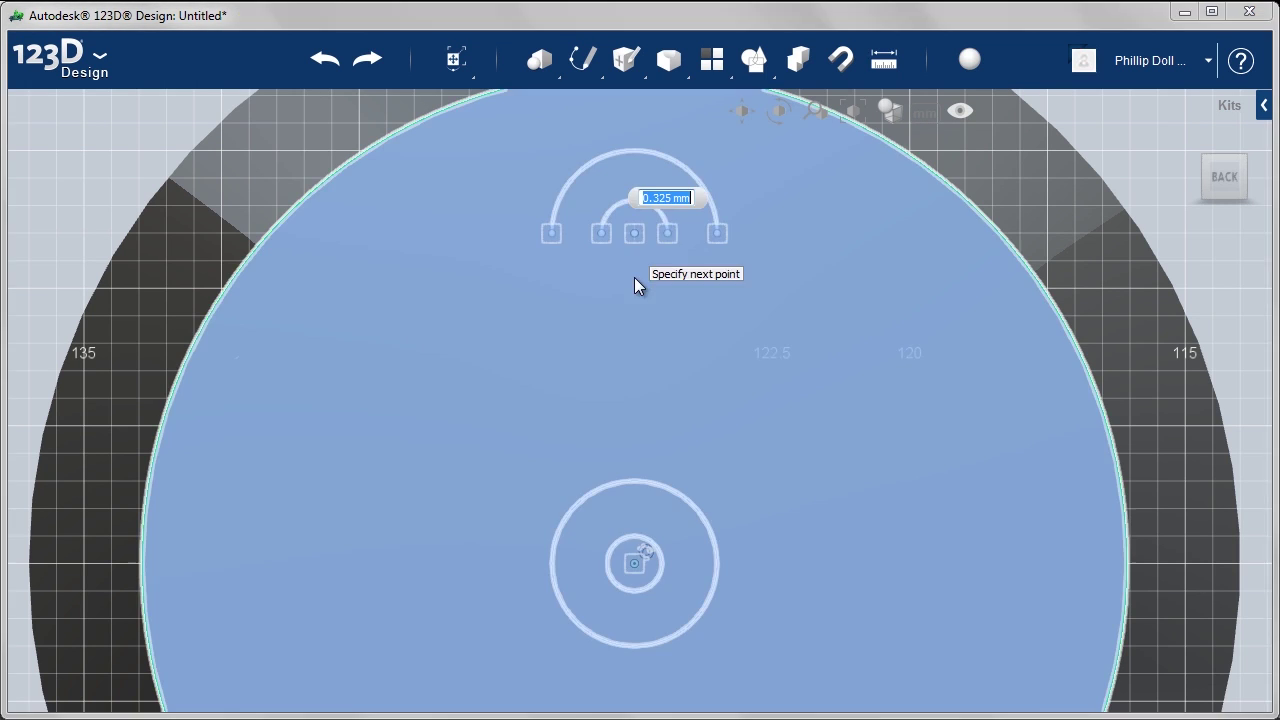
pyautogui.click(637, 422)
pyautogui.click(639, 415)
pyautogui.moveTo(584, 60)
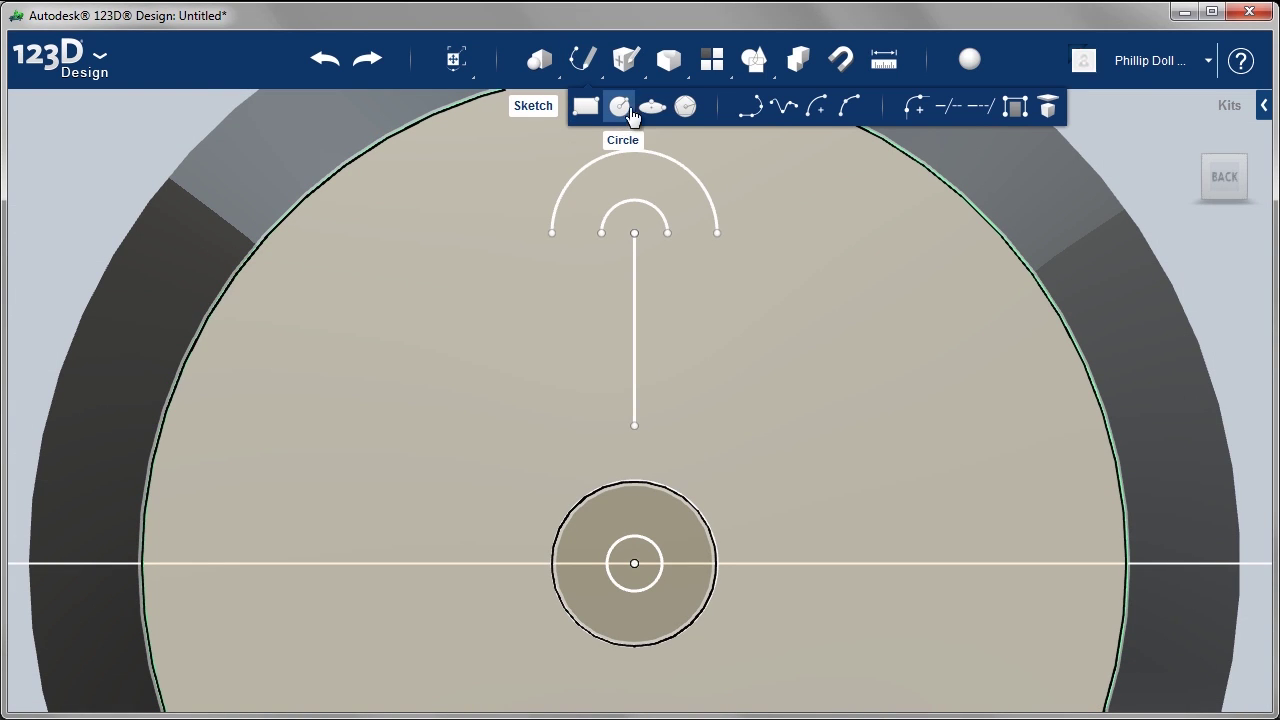
# - Draw a 180-degree arc of about 0.5 mm radius centred on the short line's lower end
pyautogui.click(819, 107)
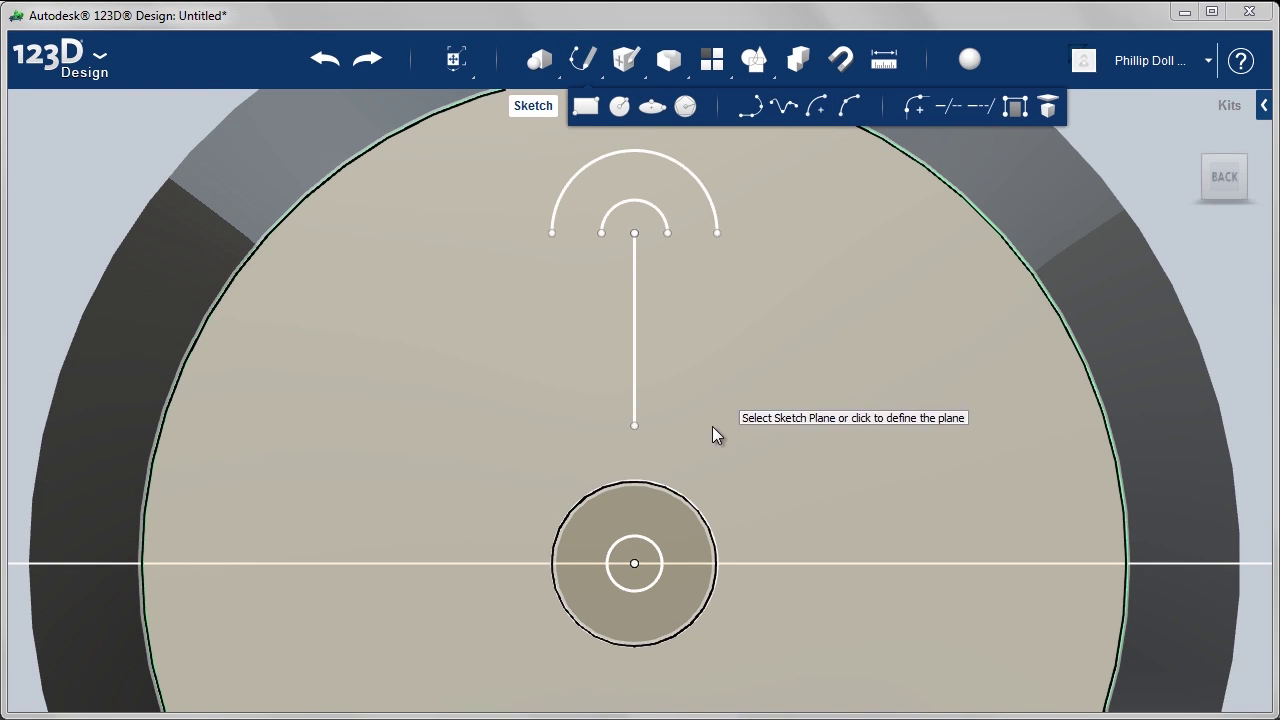
pyautogui.click(636, 430)
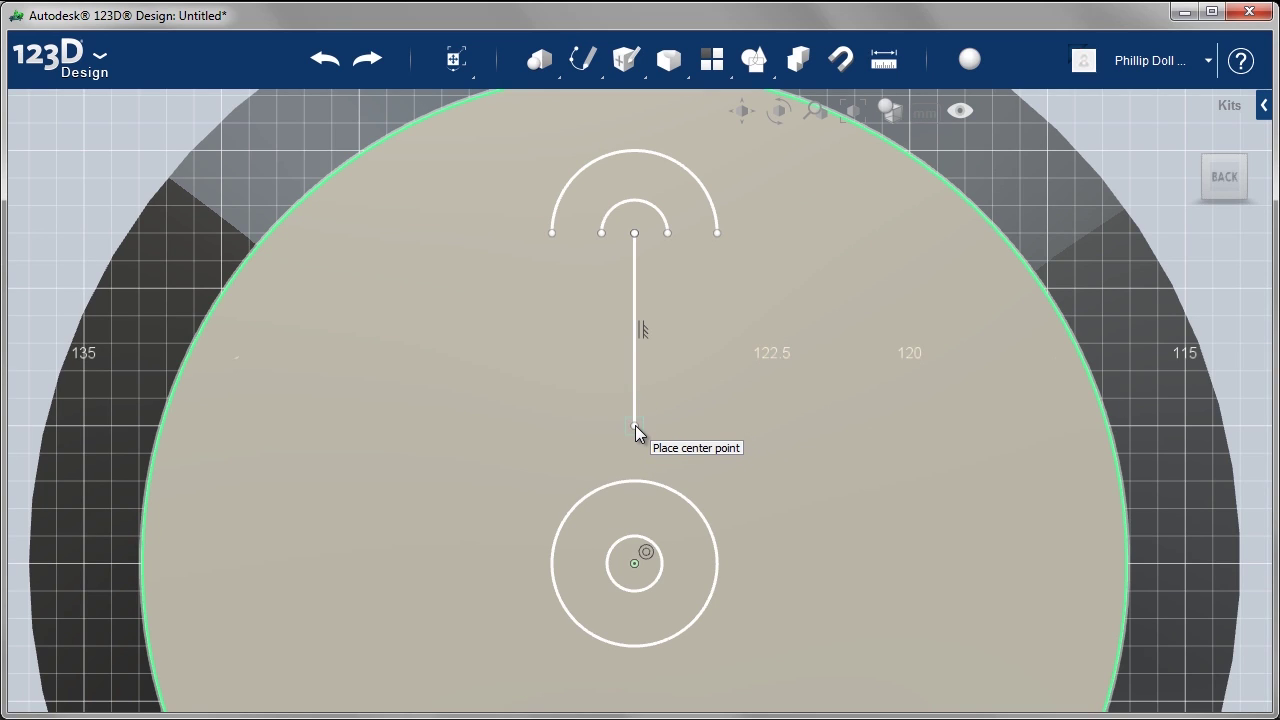
pyautogui.click(635, 425)
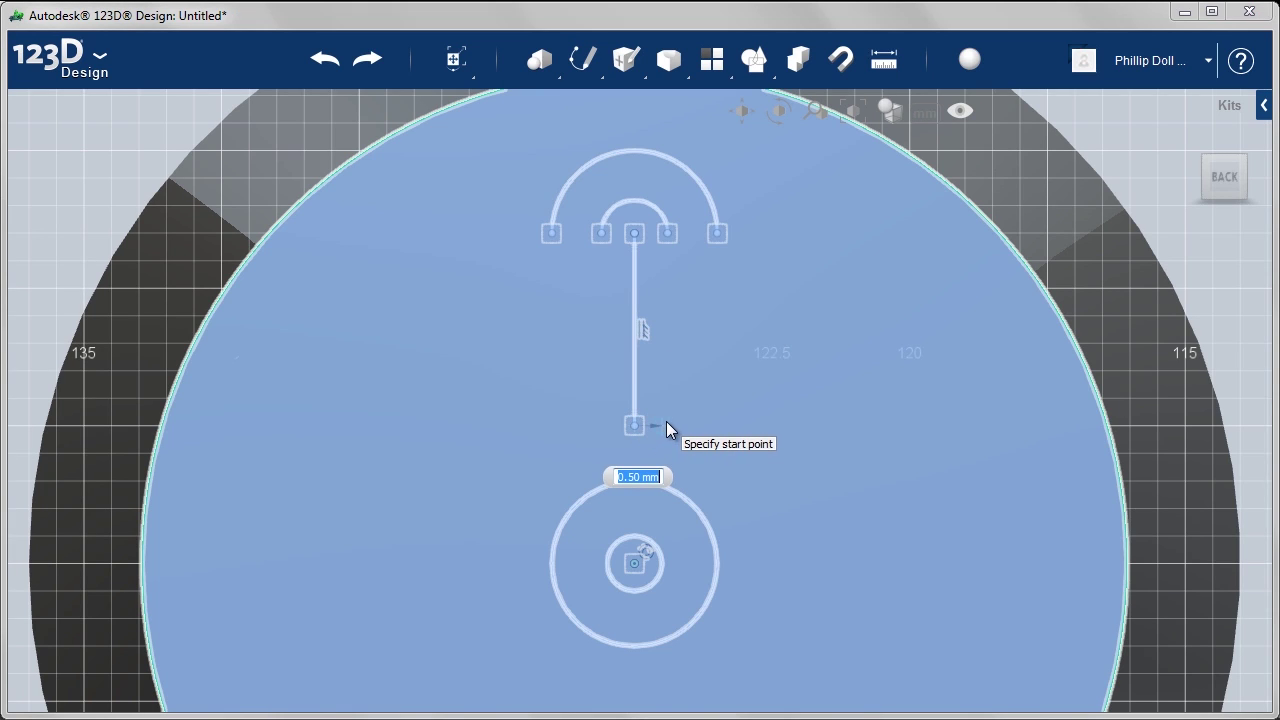
pyautogui.click(666, 422)
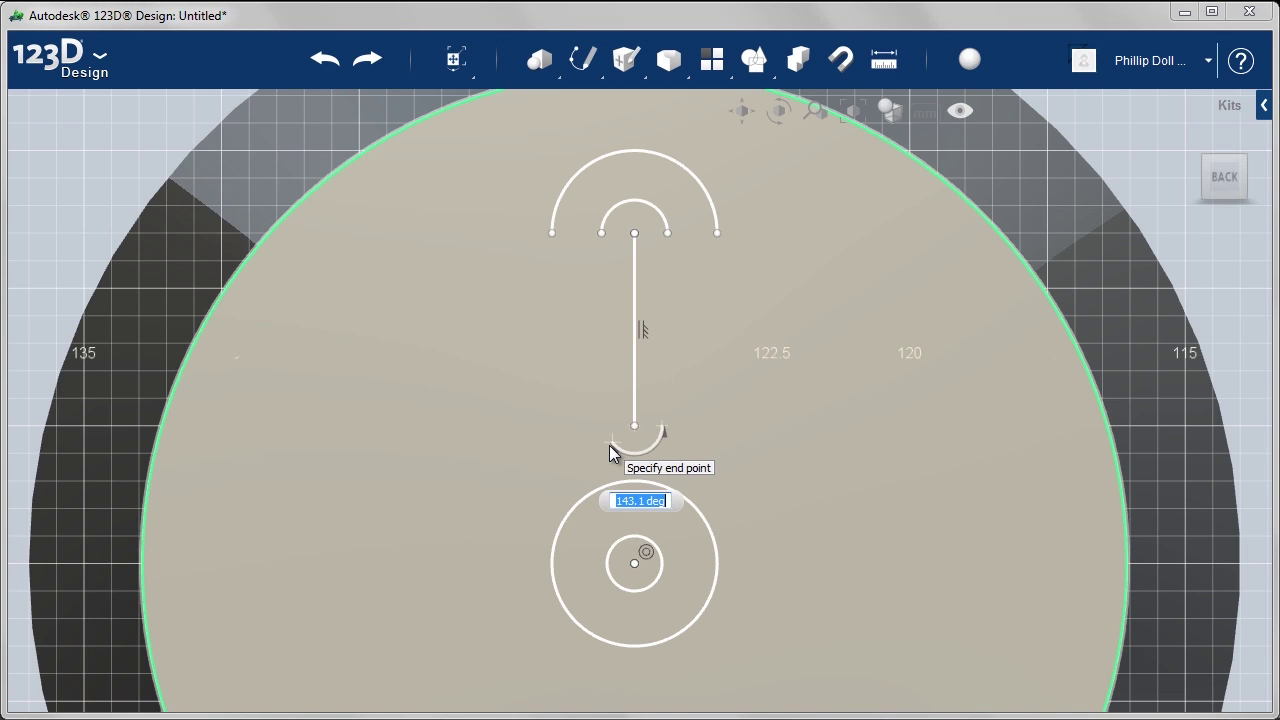
pyautogui.write('180')
pyautogui.press('Tab')
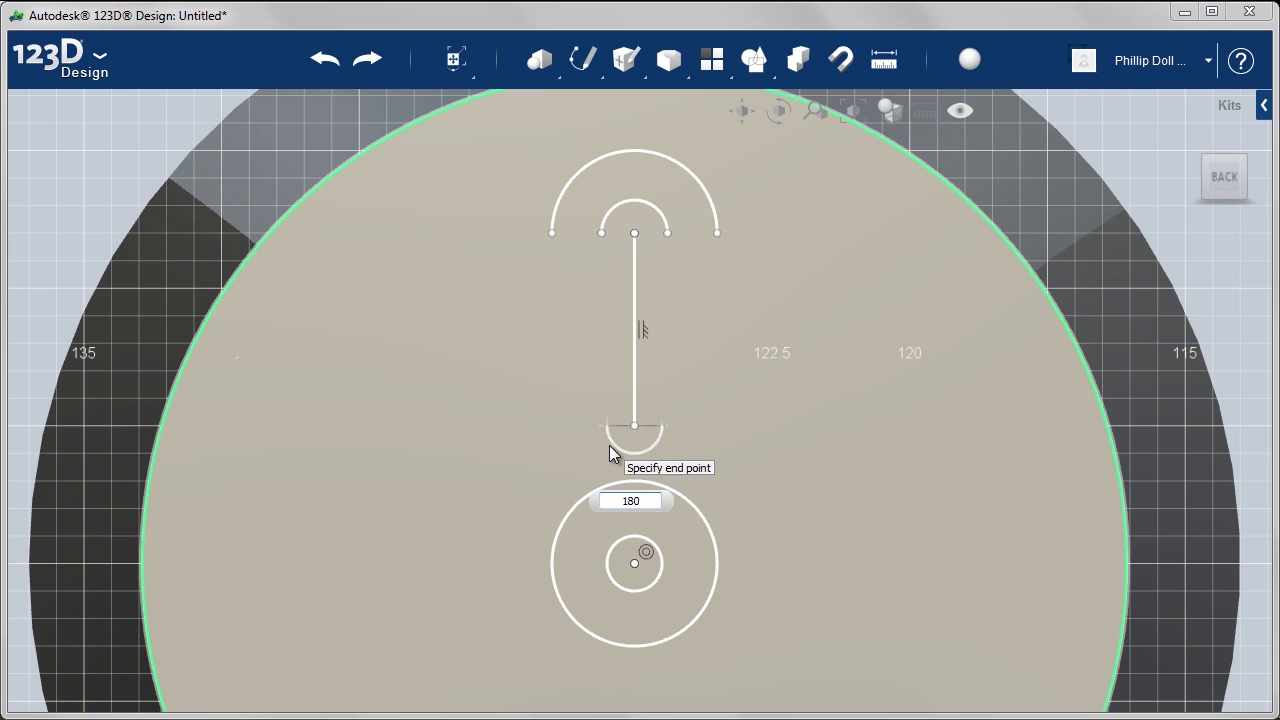
pyautogui.press('Return')
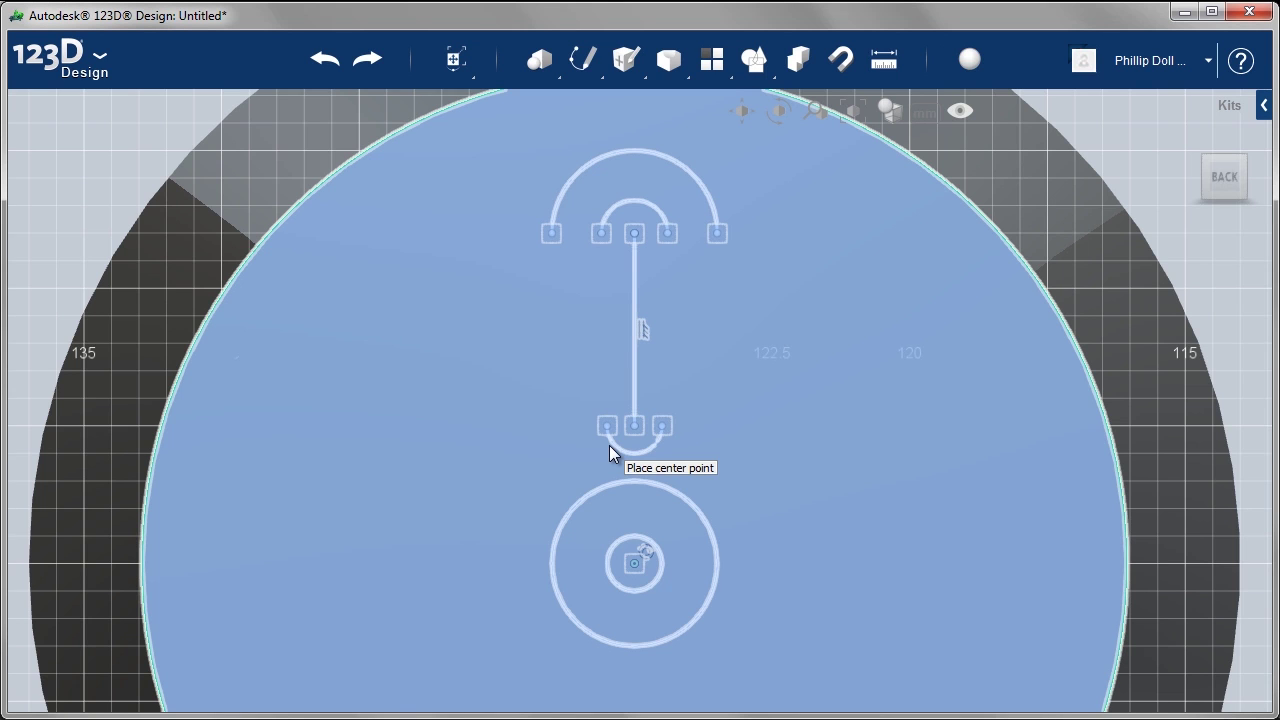
pyautogui.scroll(3, 711, 356)
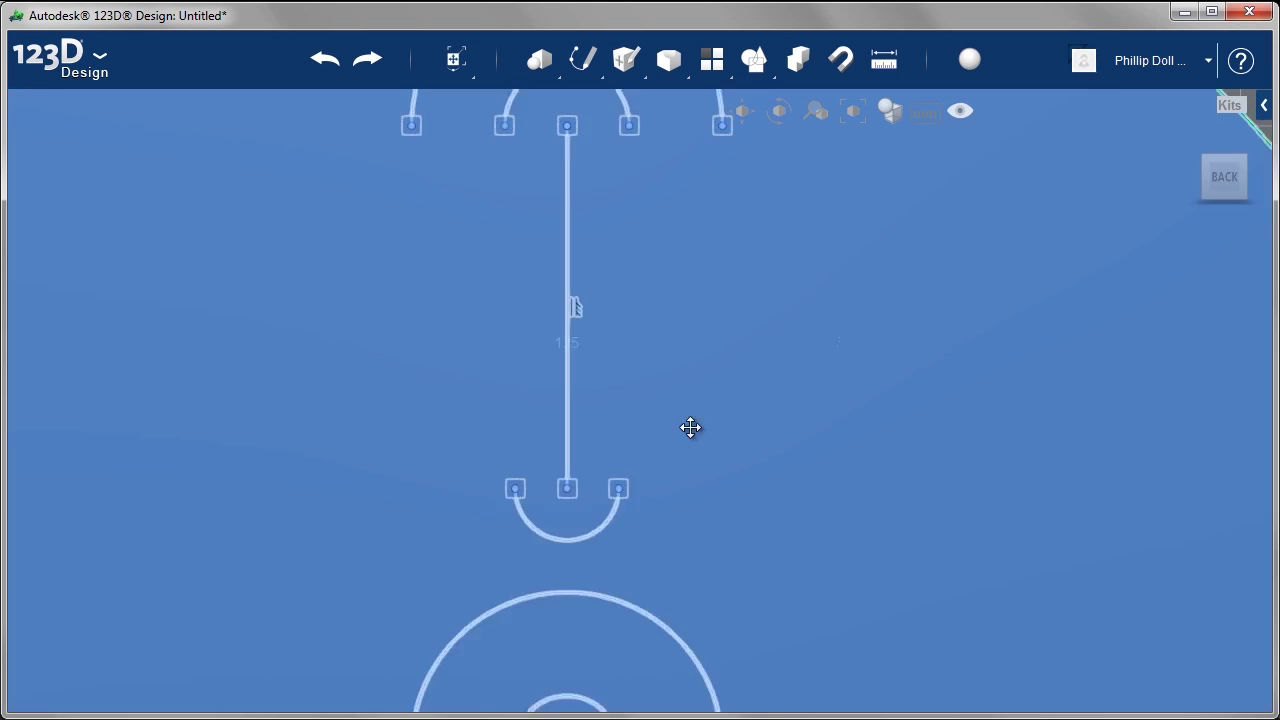
# - On the top face, draw the two left lines: large arc to bottom arc's left end, small arc to bottom centre
pyautogui.moveTo(690, 427); pyautogui.dragTo(720, 486, button='middle')
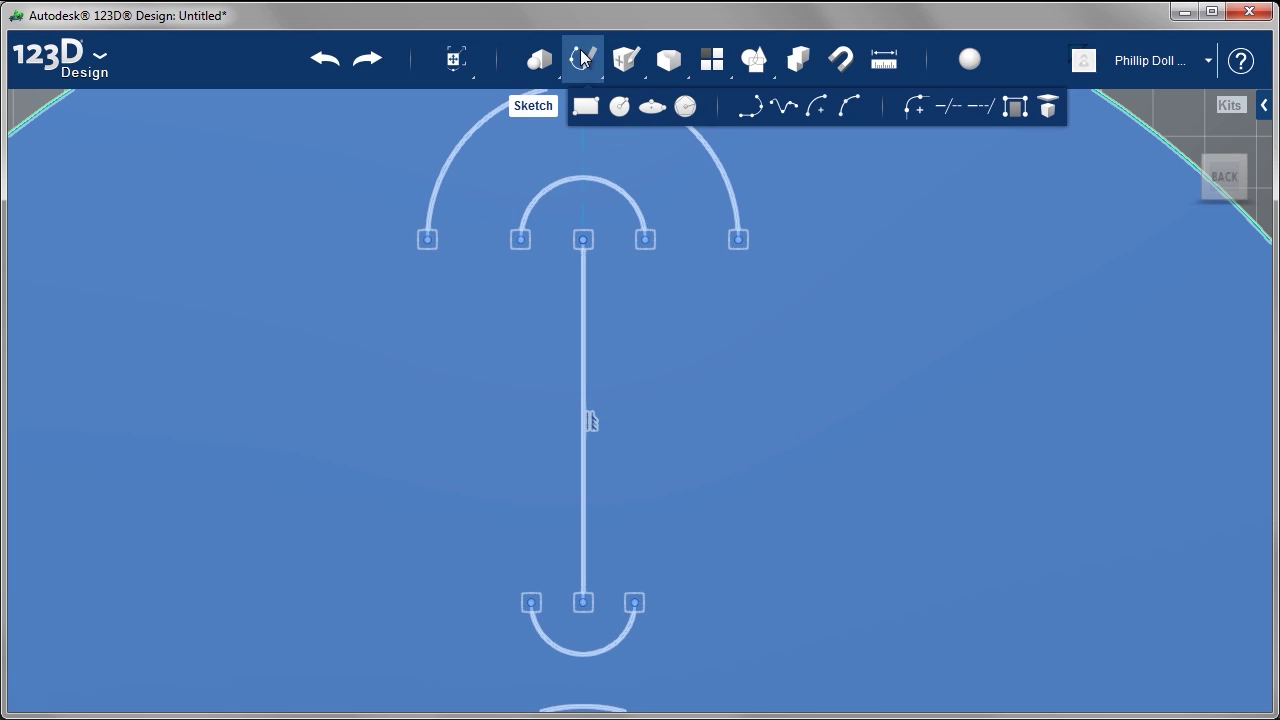
pyautogui.click(750, 106)
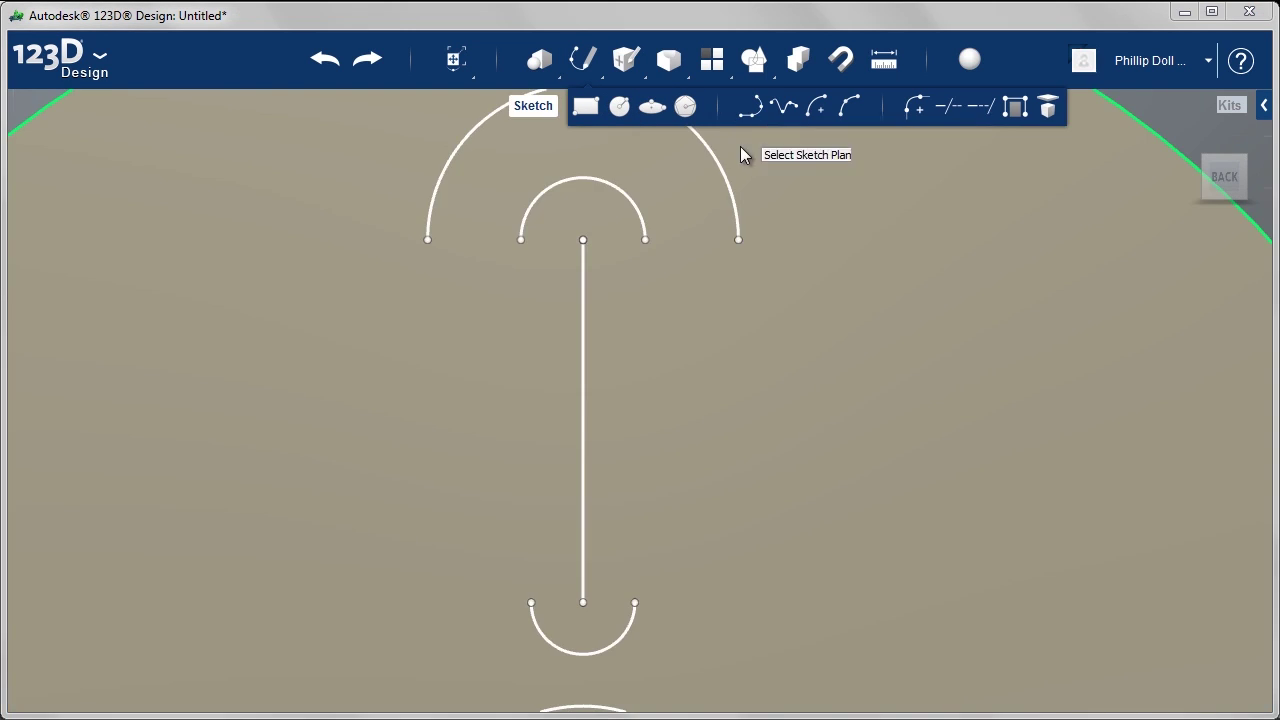
pyautogui.click(728, 172)
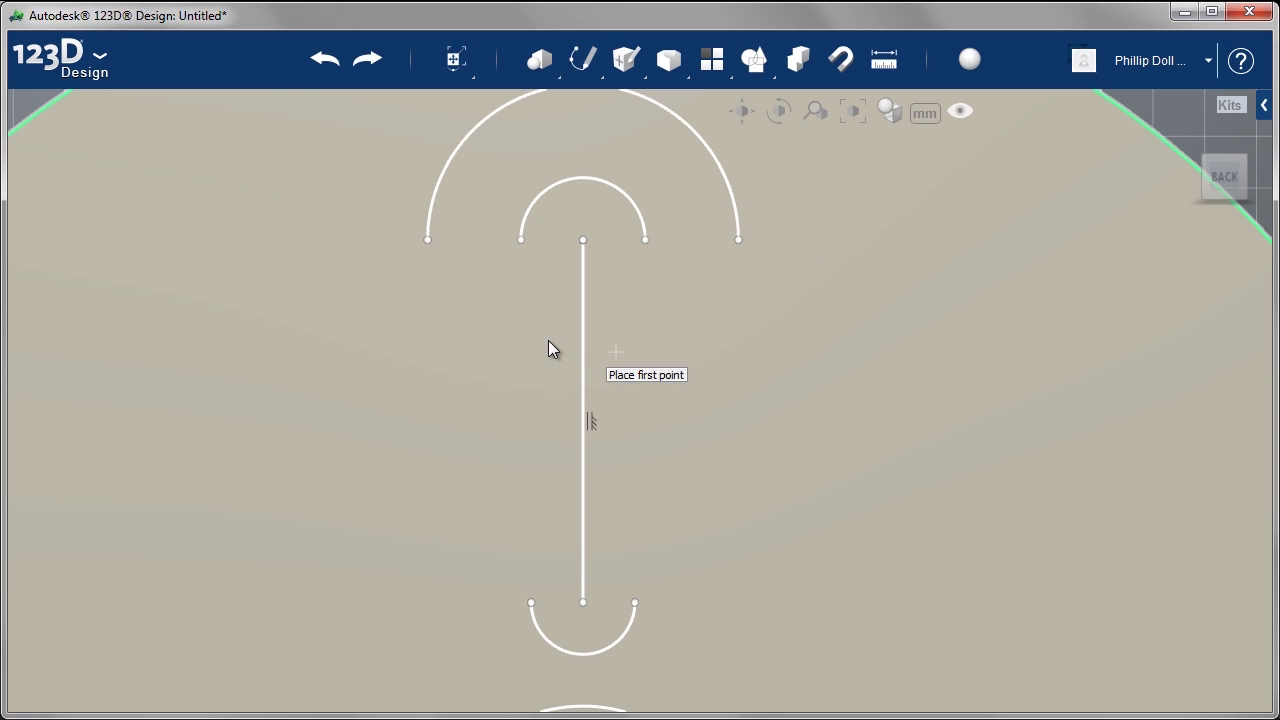
pyautogui.click(428, 242)
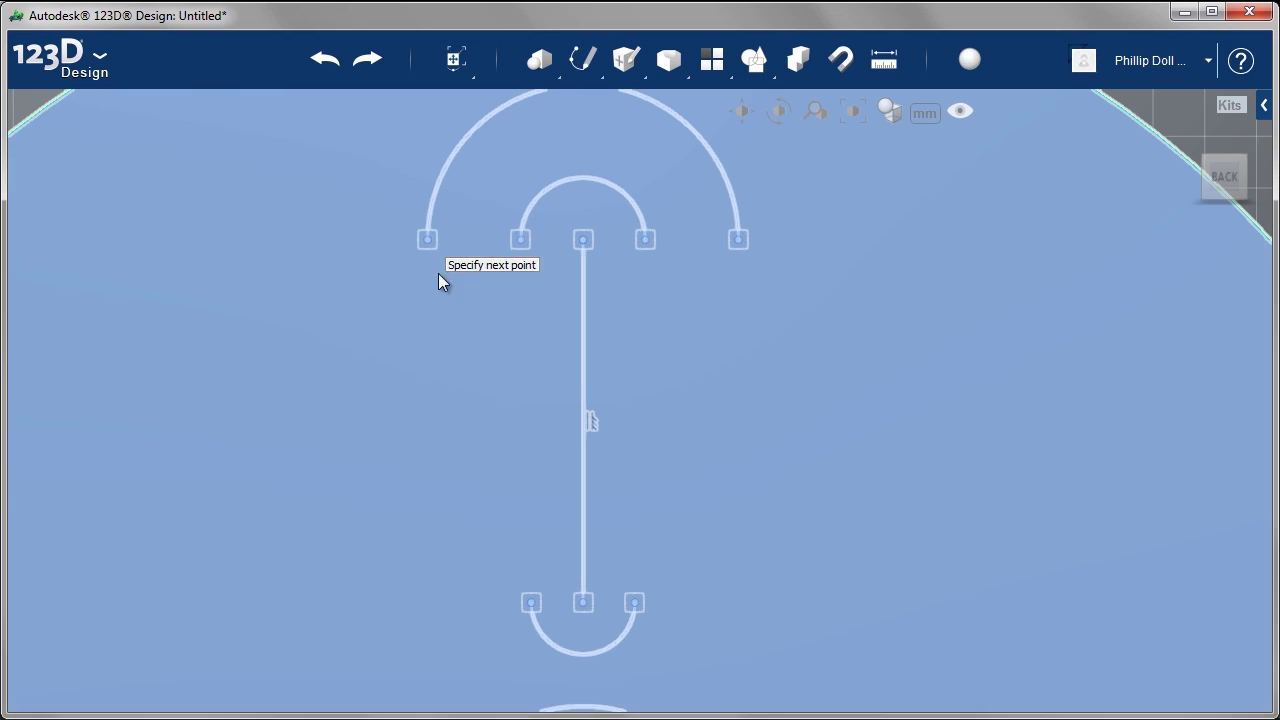
pyautogui.click(532, 600)
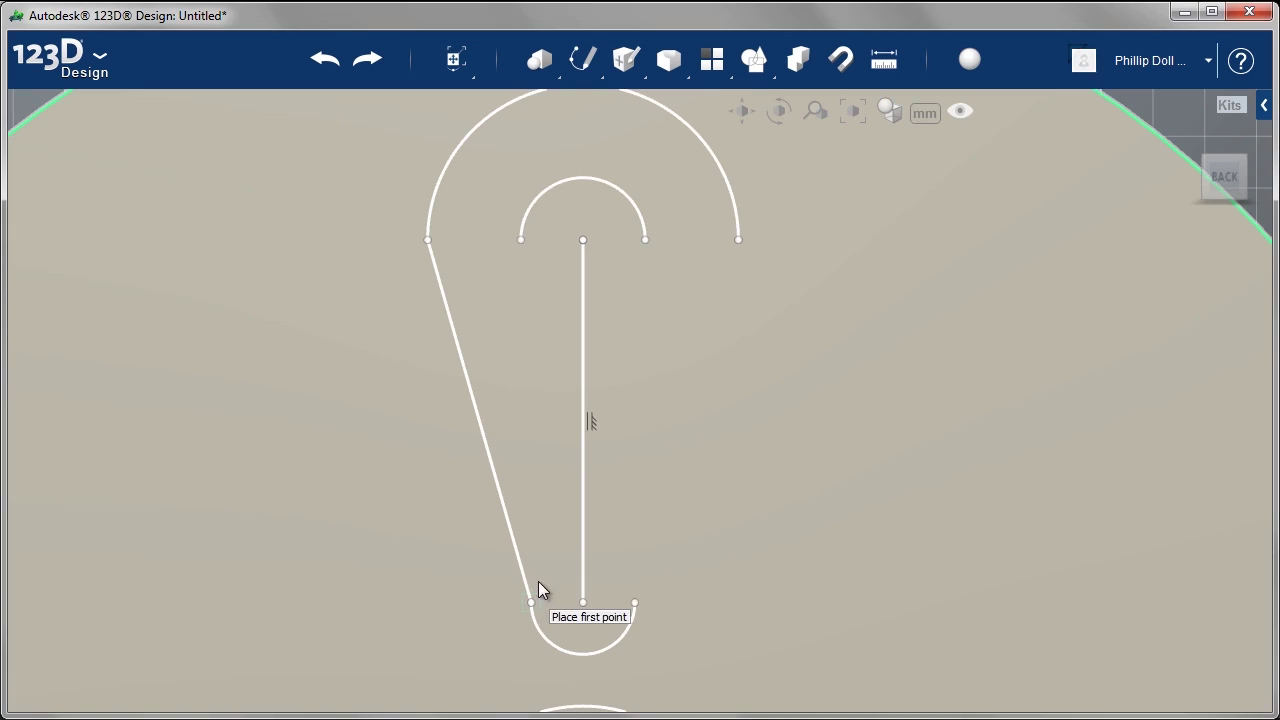
pyautogui.click(524, 244)
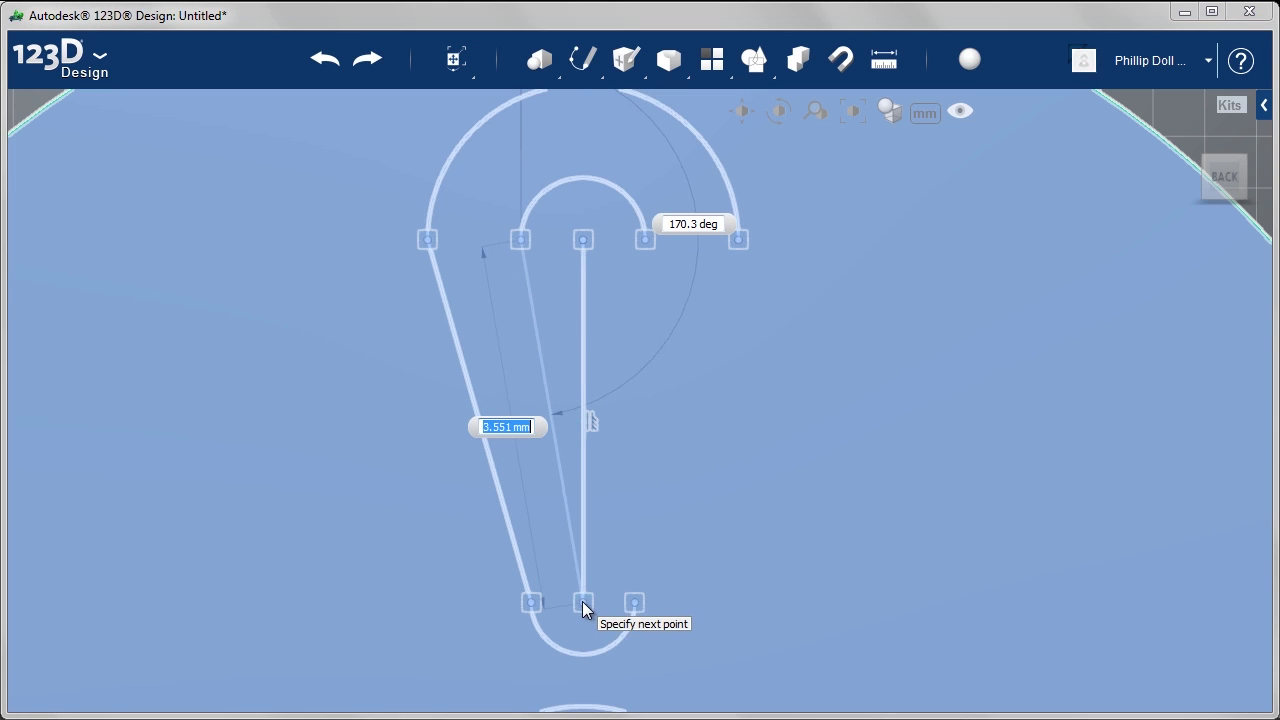
pyautogui.click(584, 604)
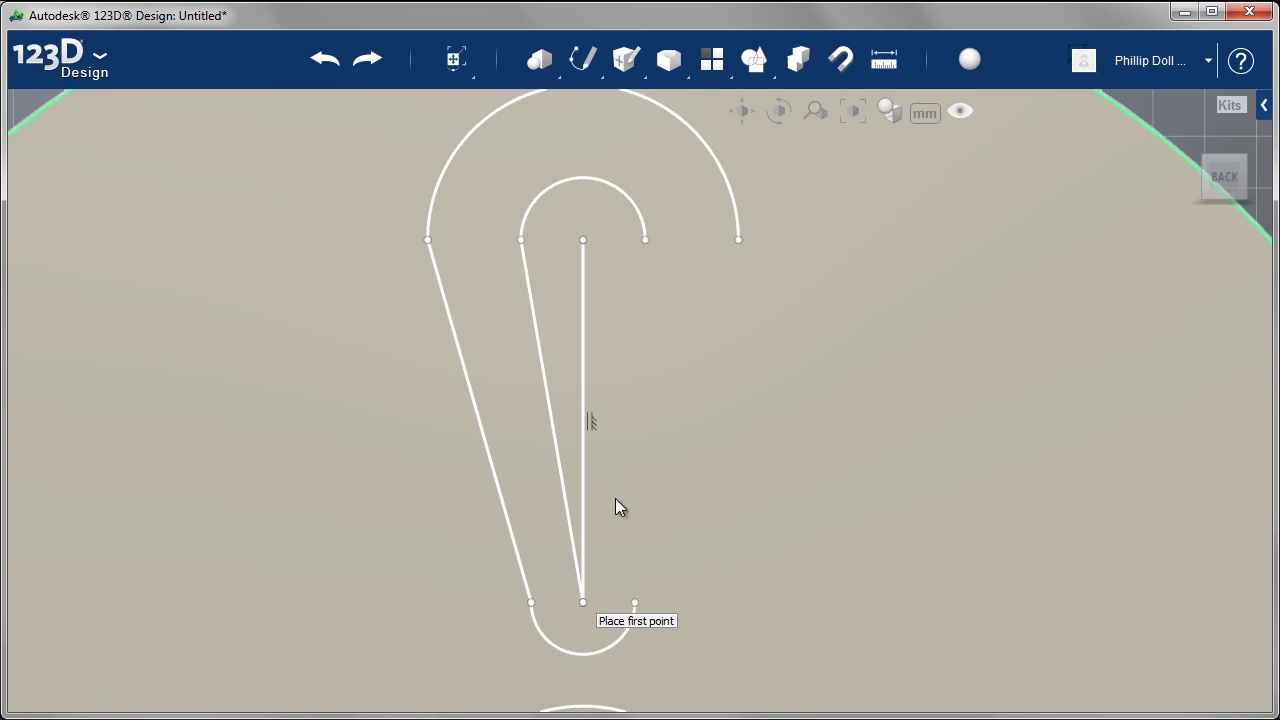
# - Draw the two right lines from the small and large arcs' right ends to the bottom centre and right end
pyautogui.click(645, 240)
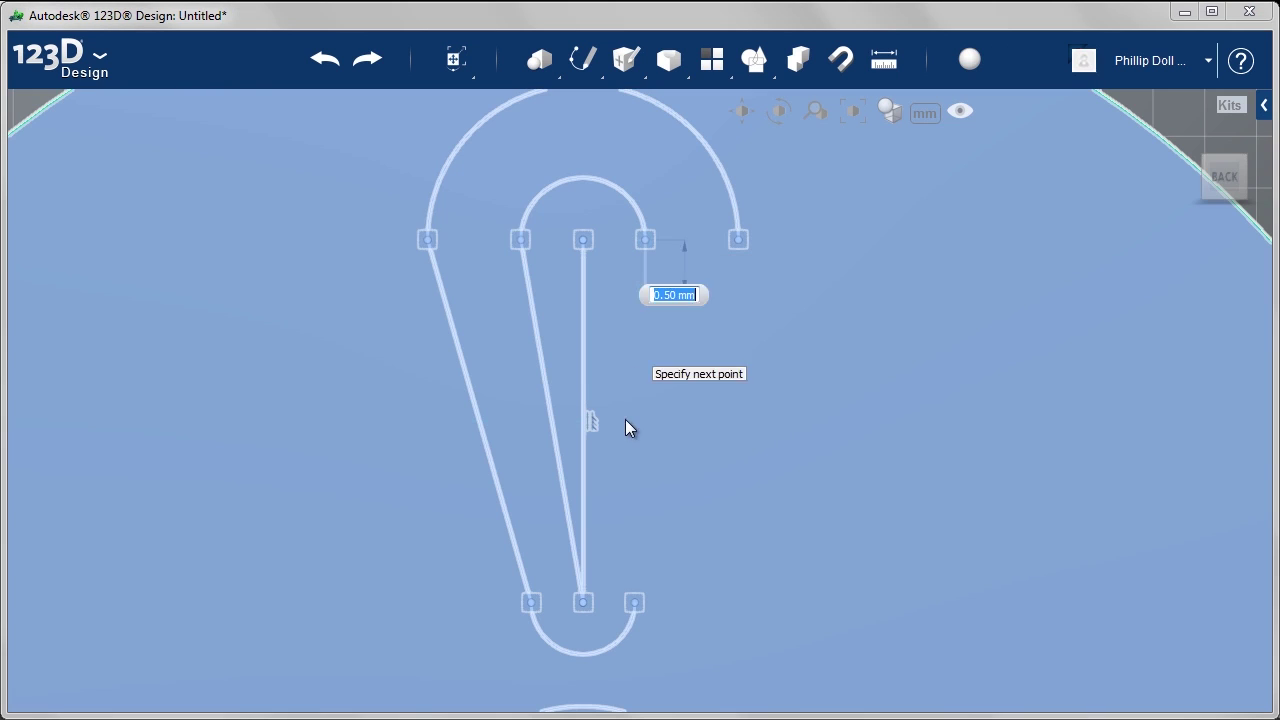
pyautogui.click(584, 602)
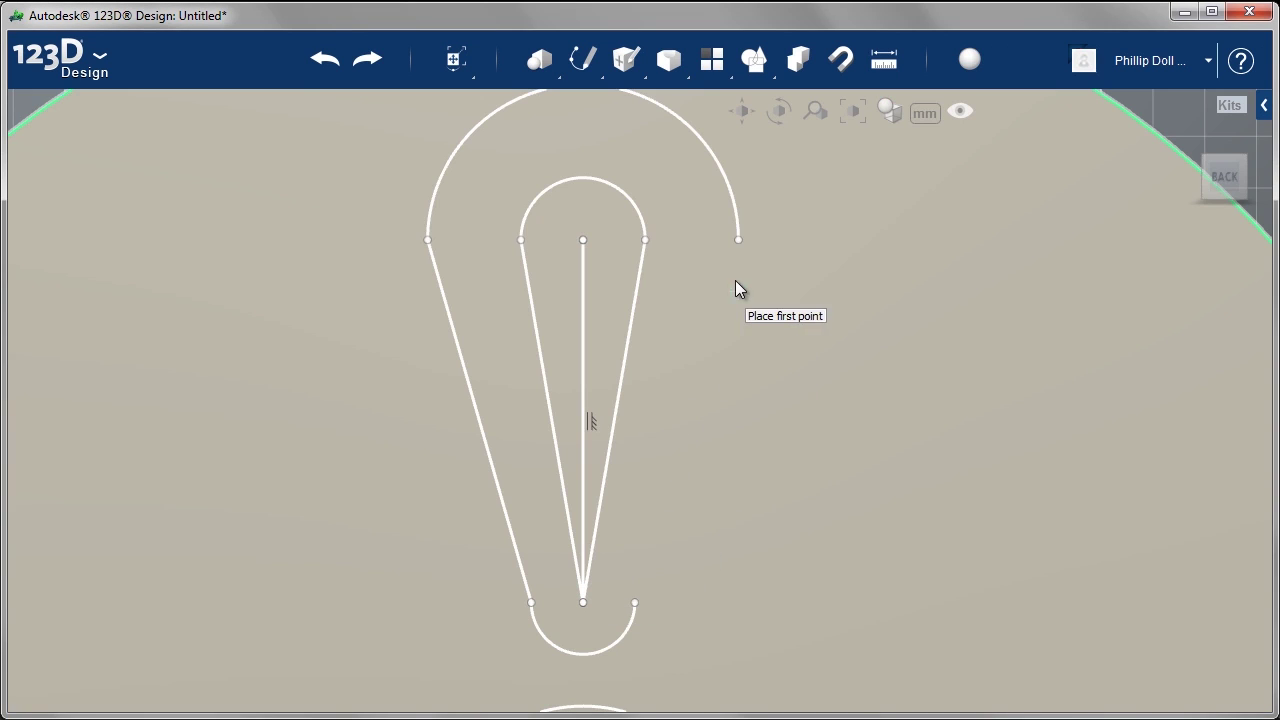
pyautogui.click(738, 241)
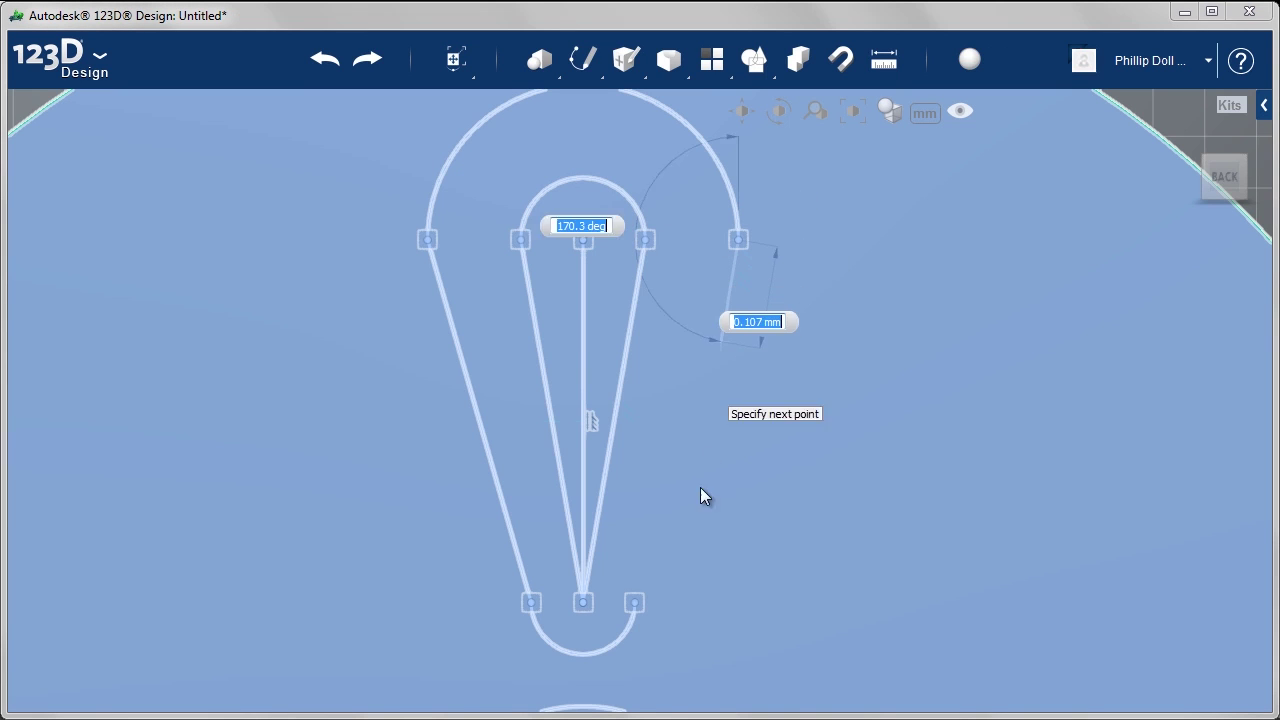
pyautogui.click(635, 603)
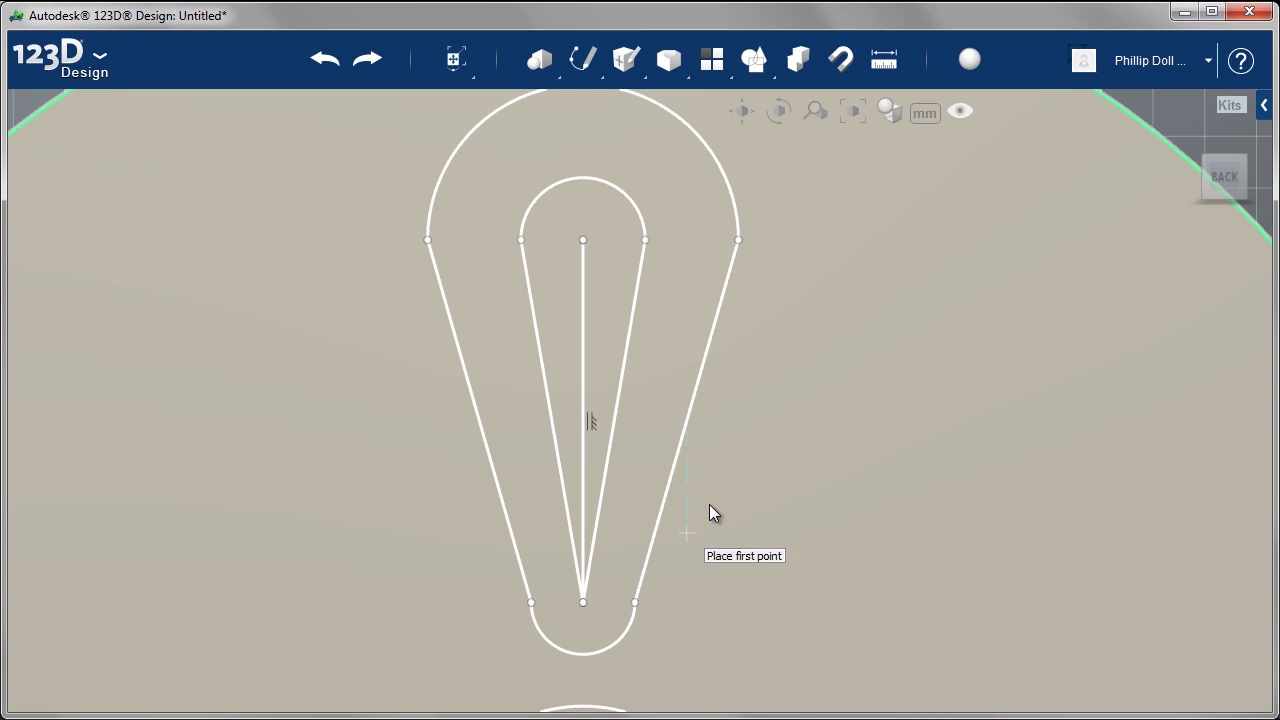